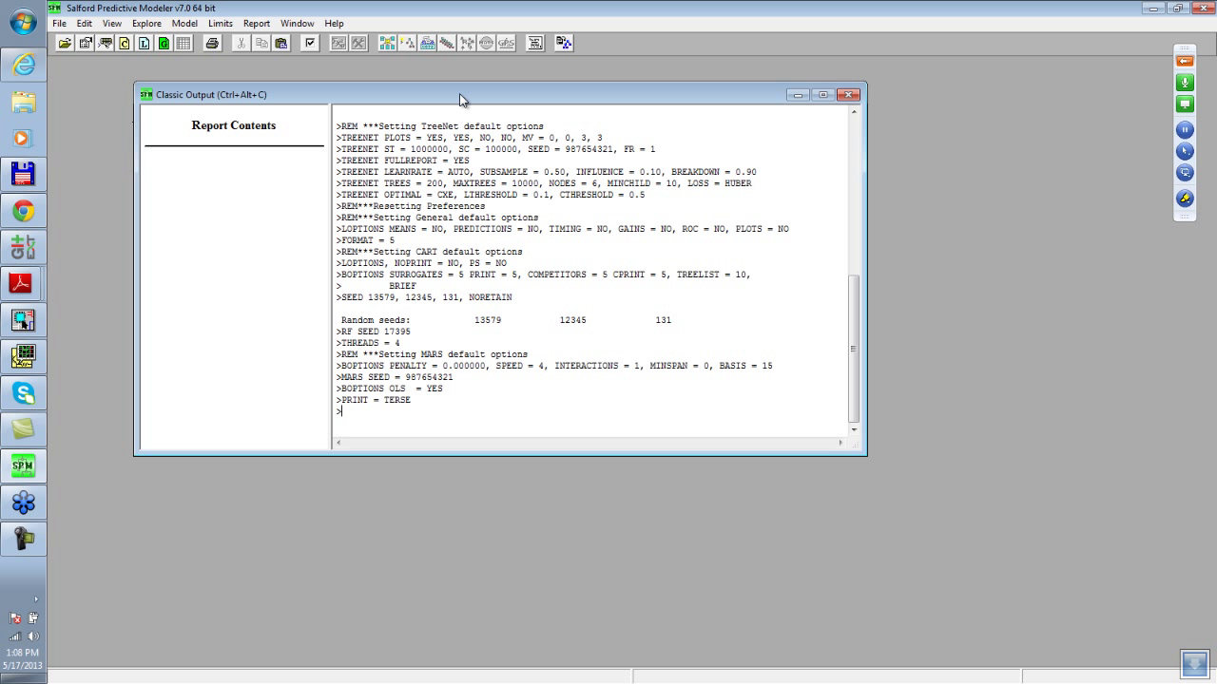
- Move the Classic Output window aside
left_click_drag(460, 99, 475, 101)
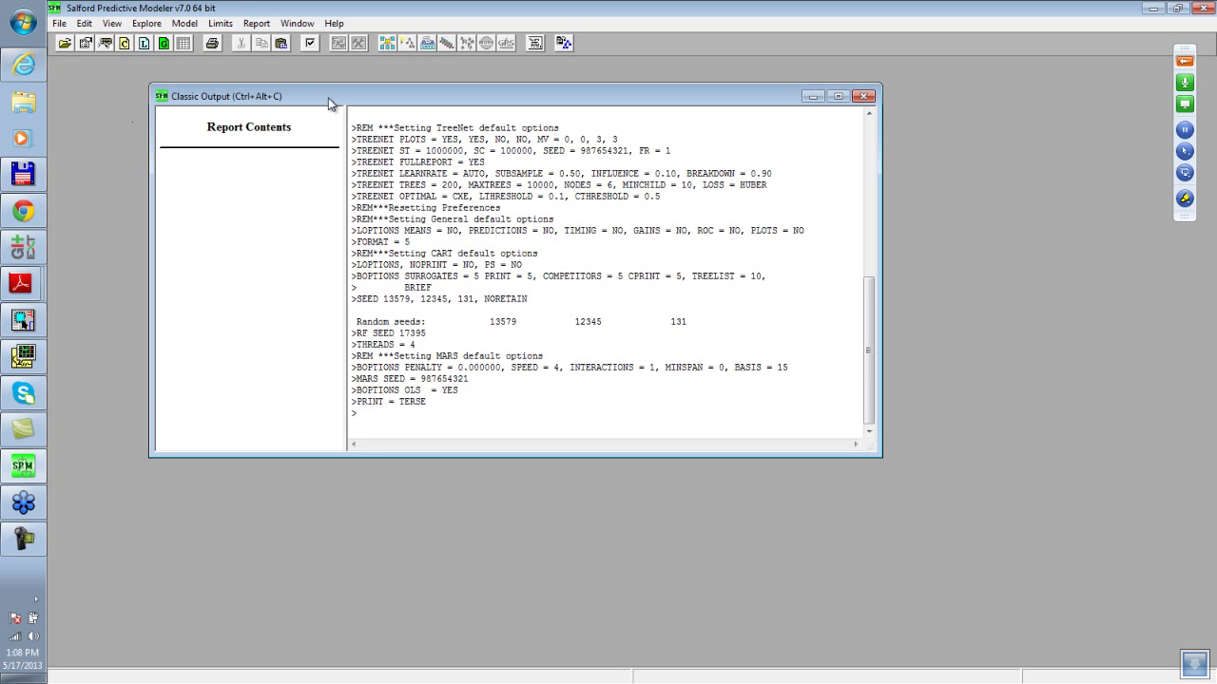
left_click_drag(332, 95, 396, 108)
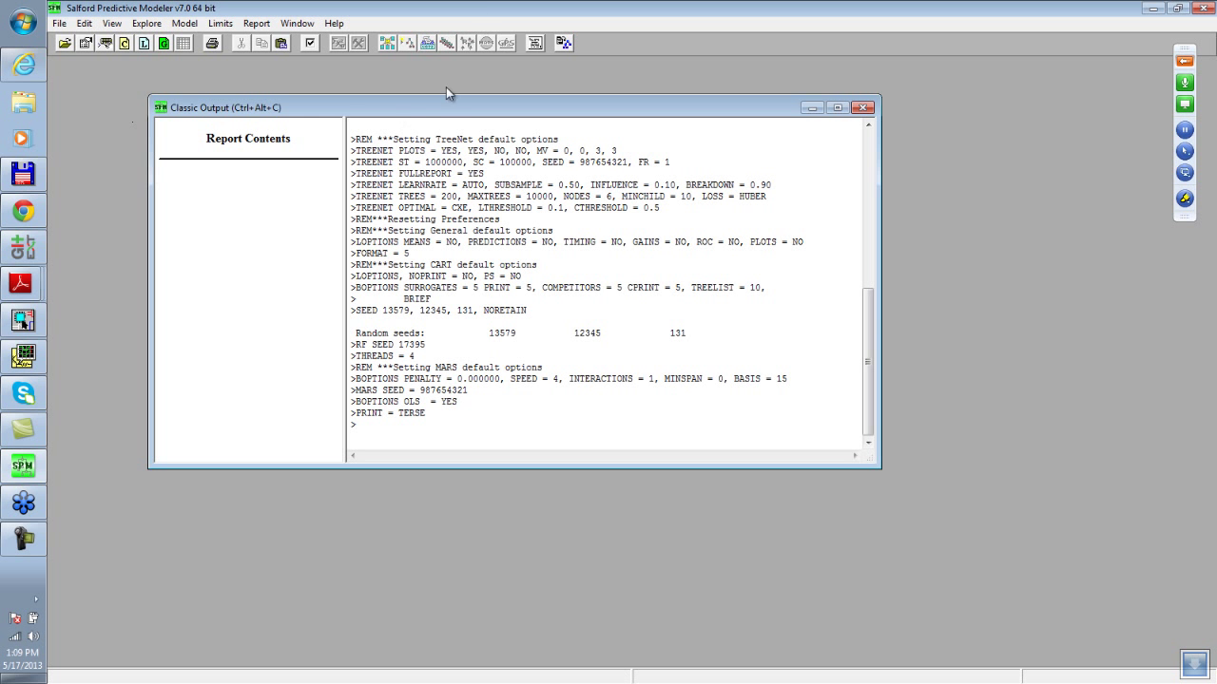
mouse_move(460, 114)
left_mouse_down()
mouse_move(469, 107)
mouse_move(447, 104)
mouse_move(476, 105)
left_mouse_up()
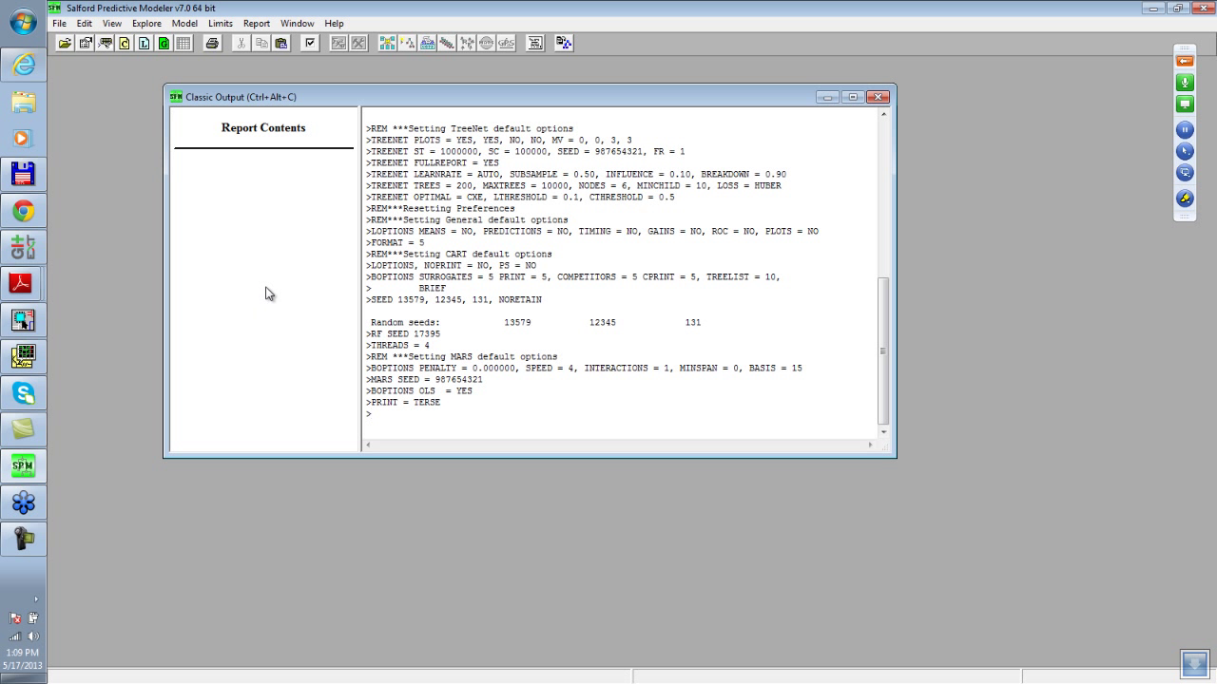
- Open oranges2.csv from the training folder and view its data
left_click(64, 42)
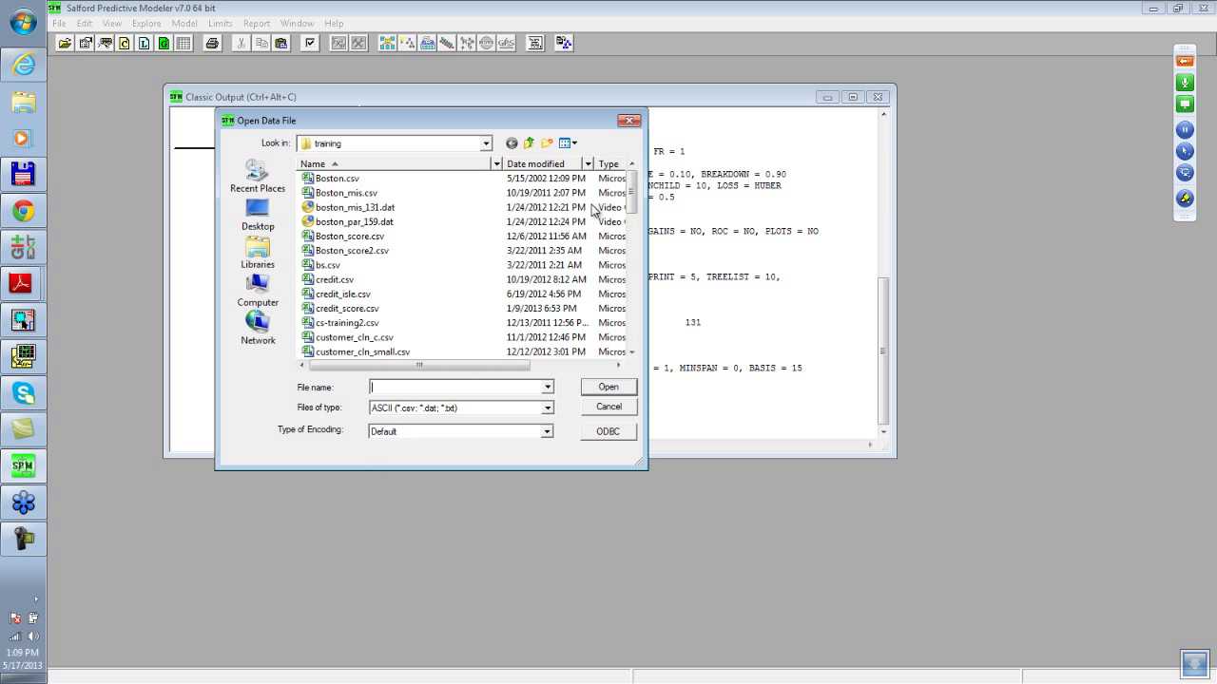
scroll(631, 225, "down", 1)
left_click_drag(631, 225, 626, 312)
left_click(346, 194)
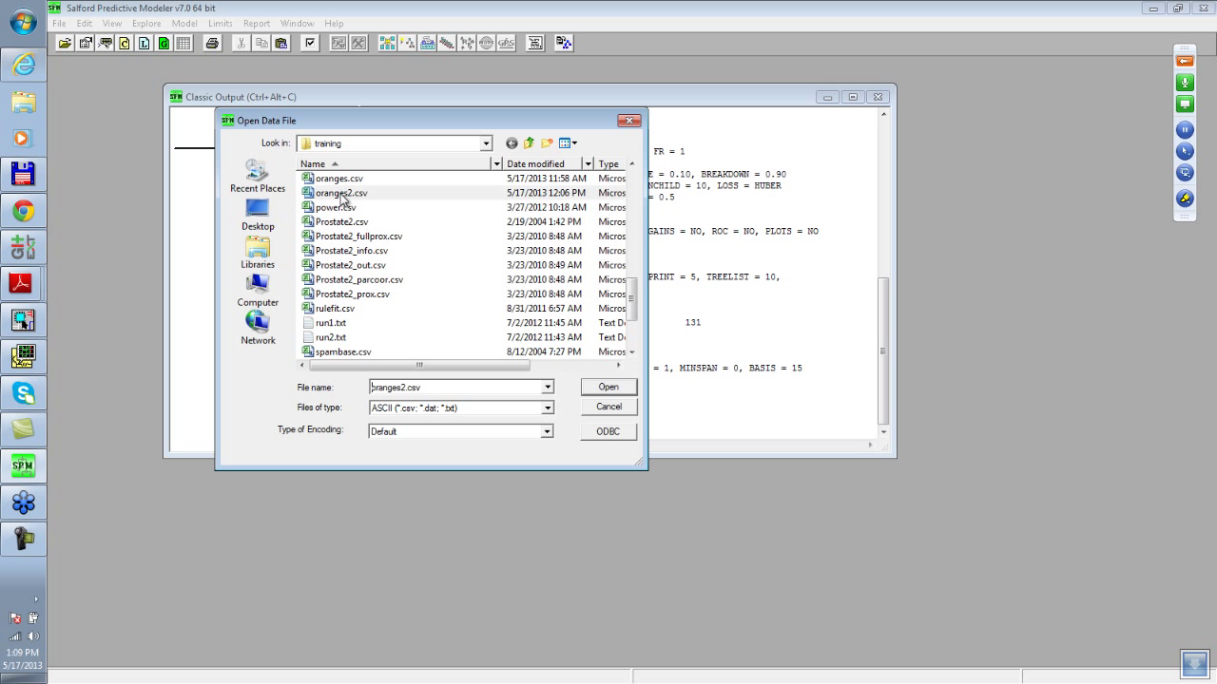
left_click(608, 390)
left_click(610, 392)
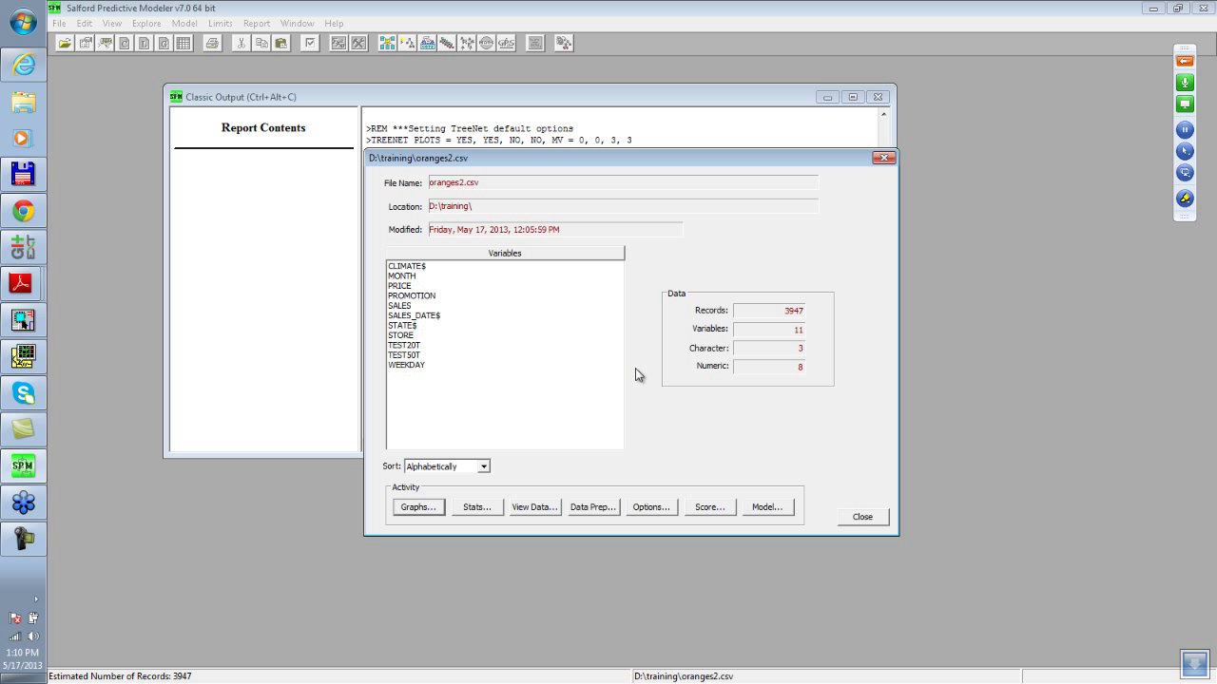
- Show the oranges2.csv records grid, narrowed and moved to uncover Classic Output
left_click(531, 511)
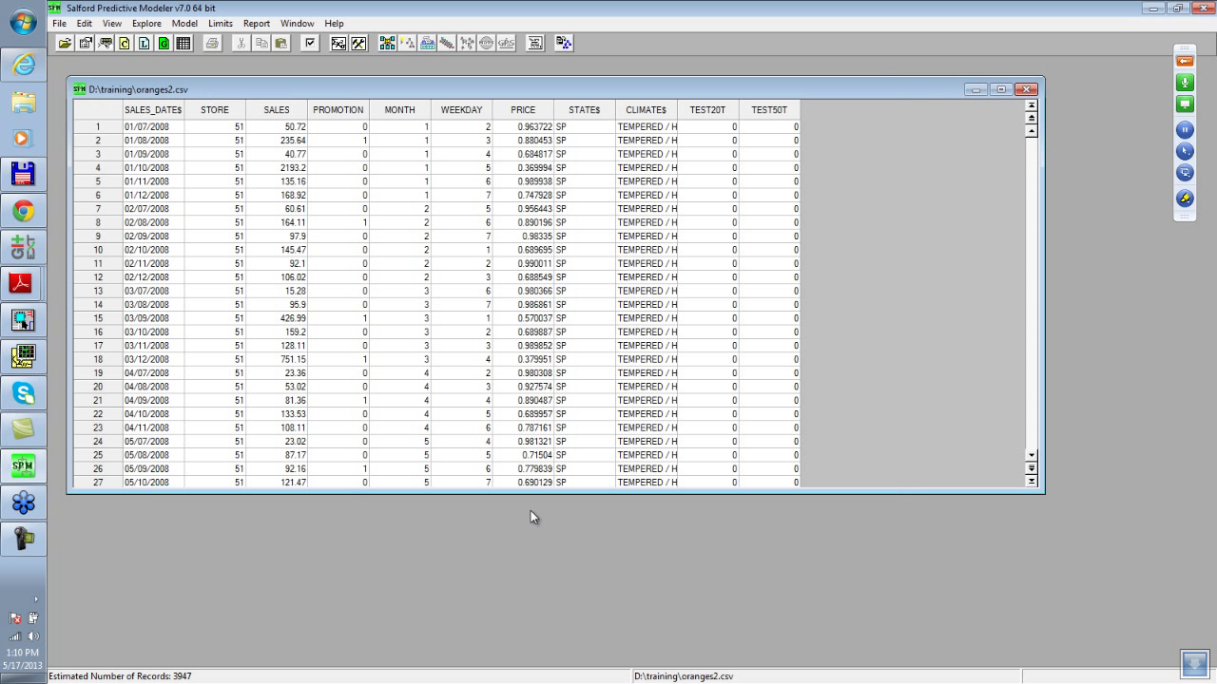
left_click_drag(1044, 272, 834, 298)
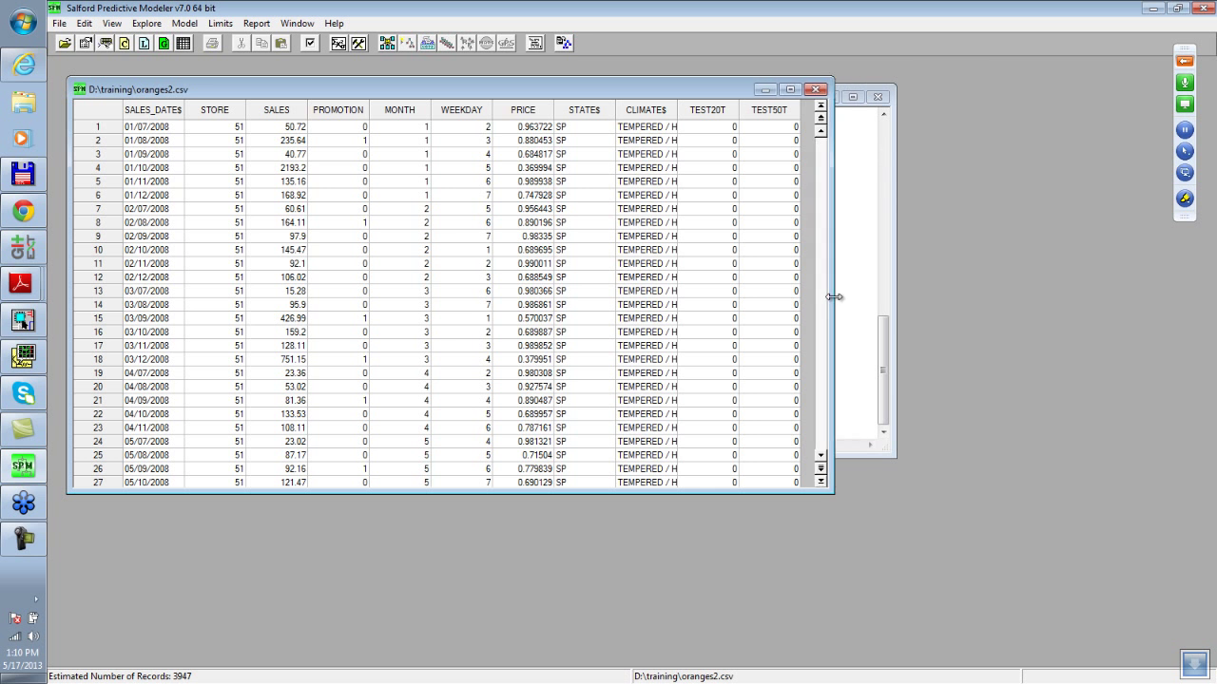
left_click_drag(527, 90, 652, 189)
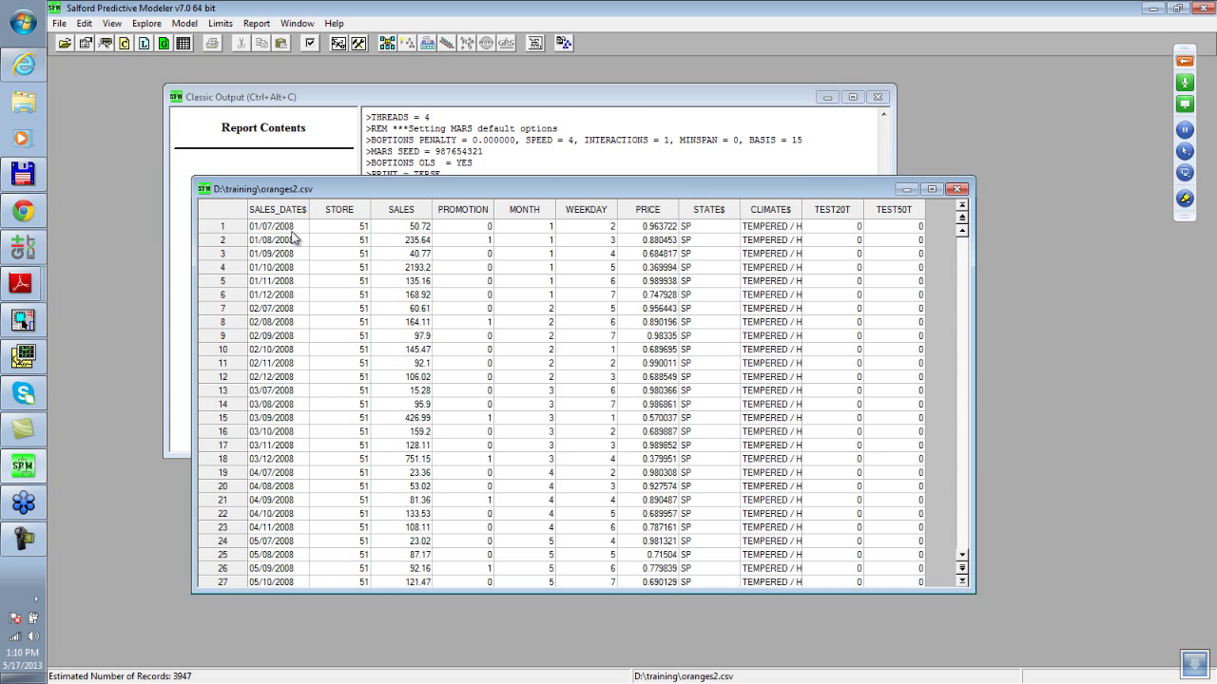
- Inspect the SALES_DATE$, STORE and SALES columns and row 1's PROMOTION, MONTH, PRICE, STATE$ values
left_click(271, 210)
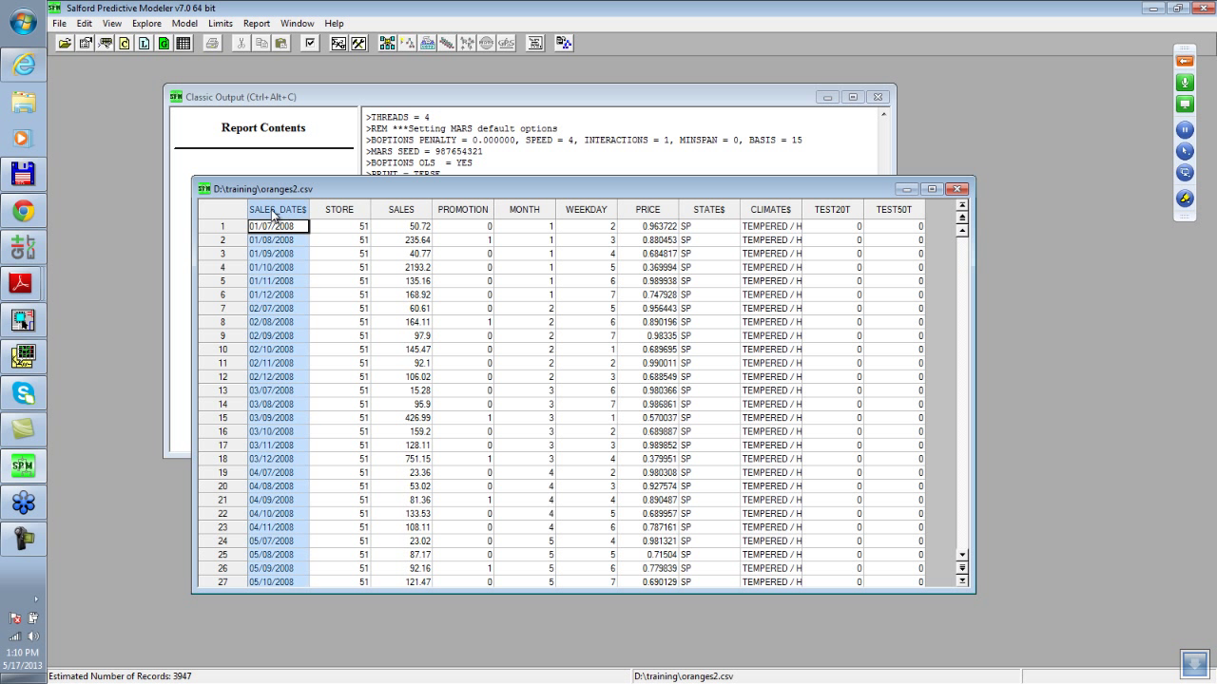
left_click(344, 211)
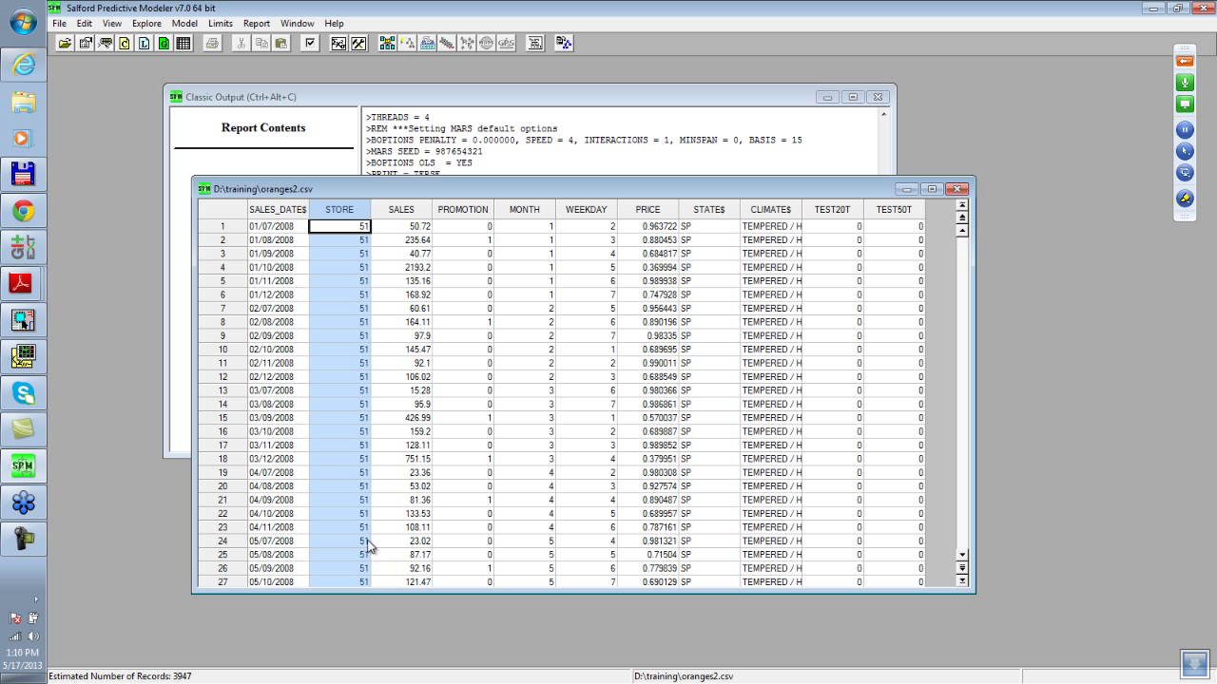
left_click(403, 210)
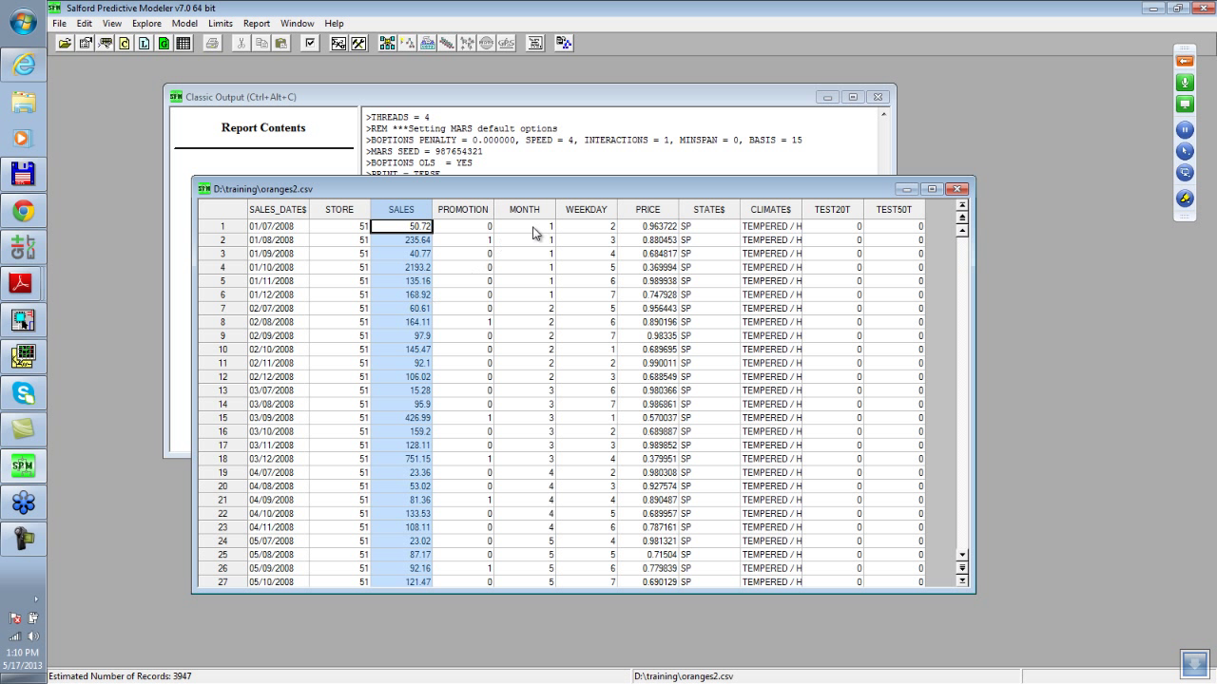
left_click(466, 226)
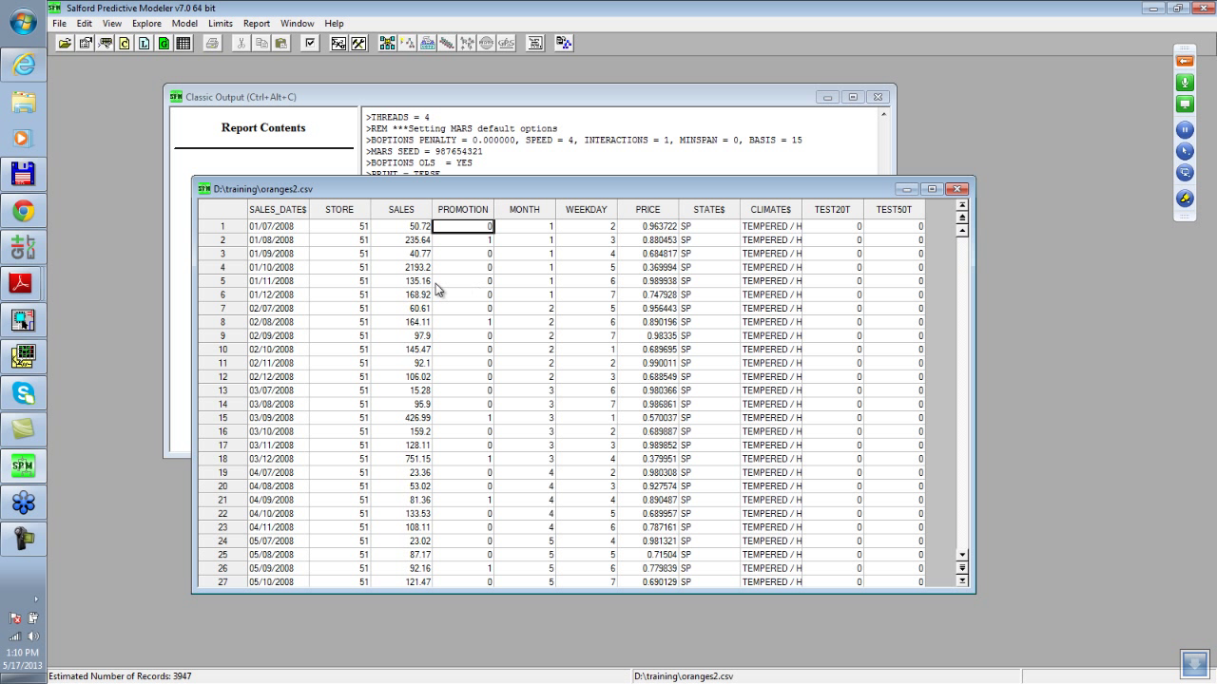
left_click(537, 227)
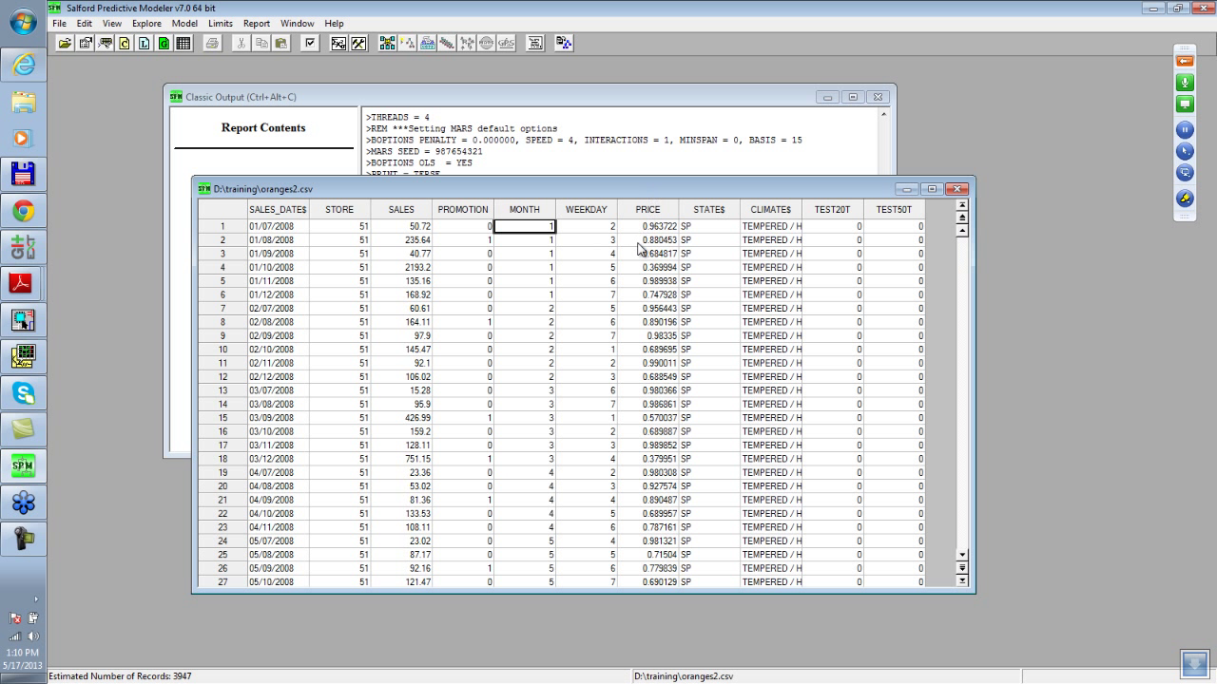
left_click(662, 228)
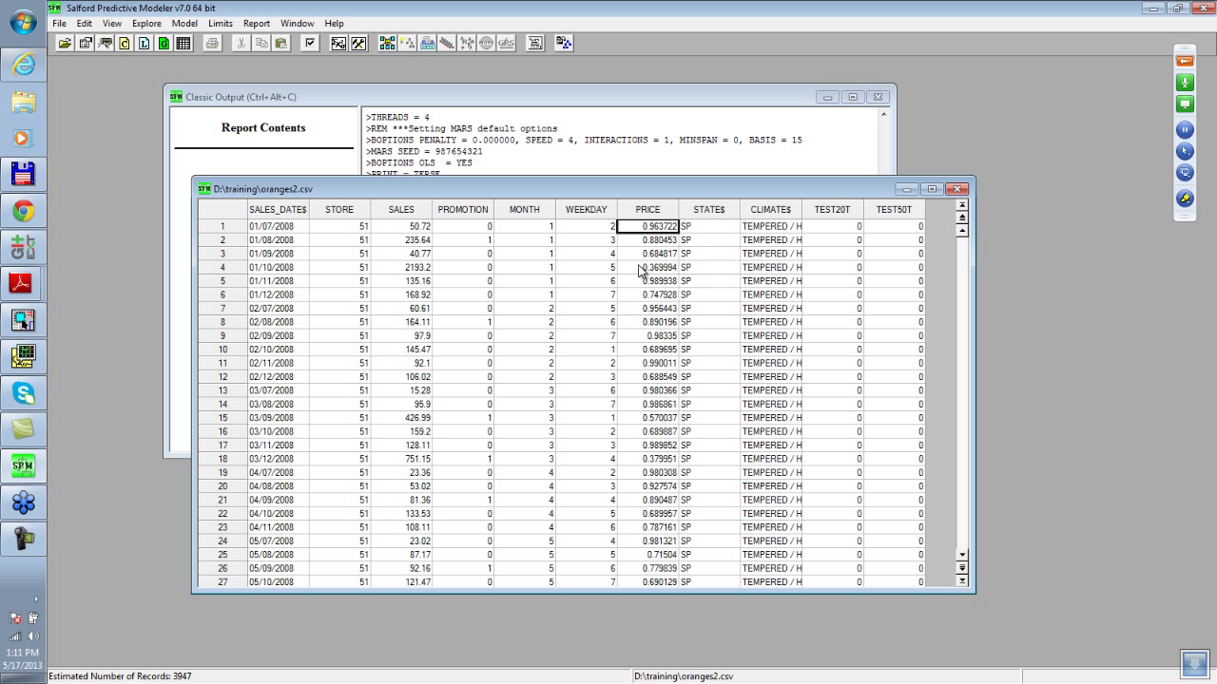
left_click(703, 229)
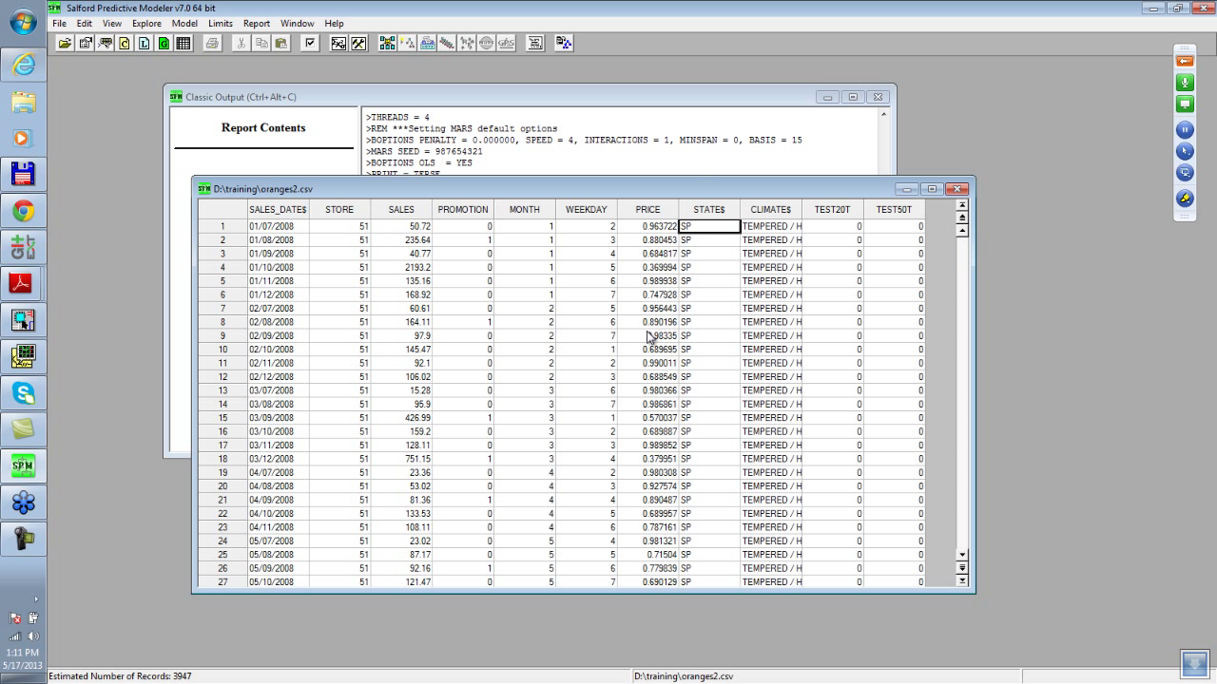
- Widen CLIMATE$ to show TEMPERED / HUMID, scroll to rows 181–206, and shift the grid right
left_click(772, 230)
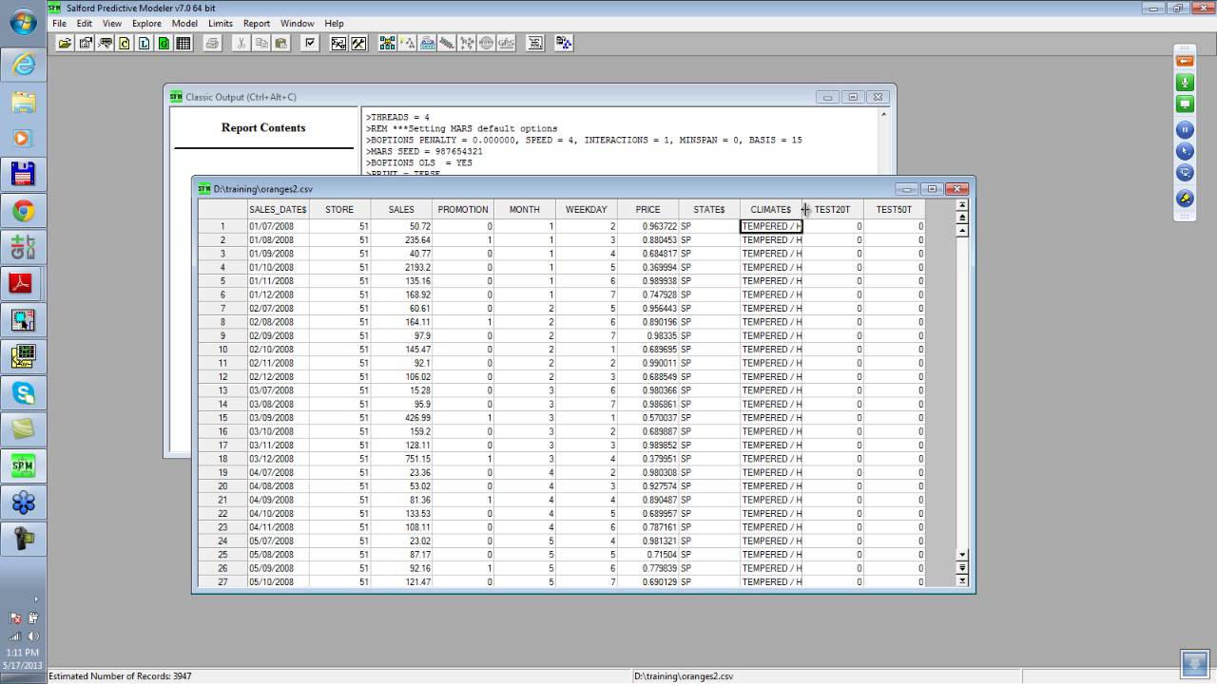
left_click_drag(804, 210, 834, 209)
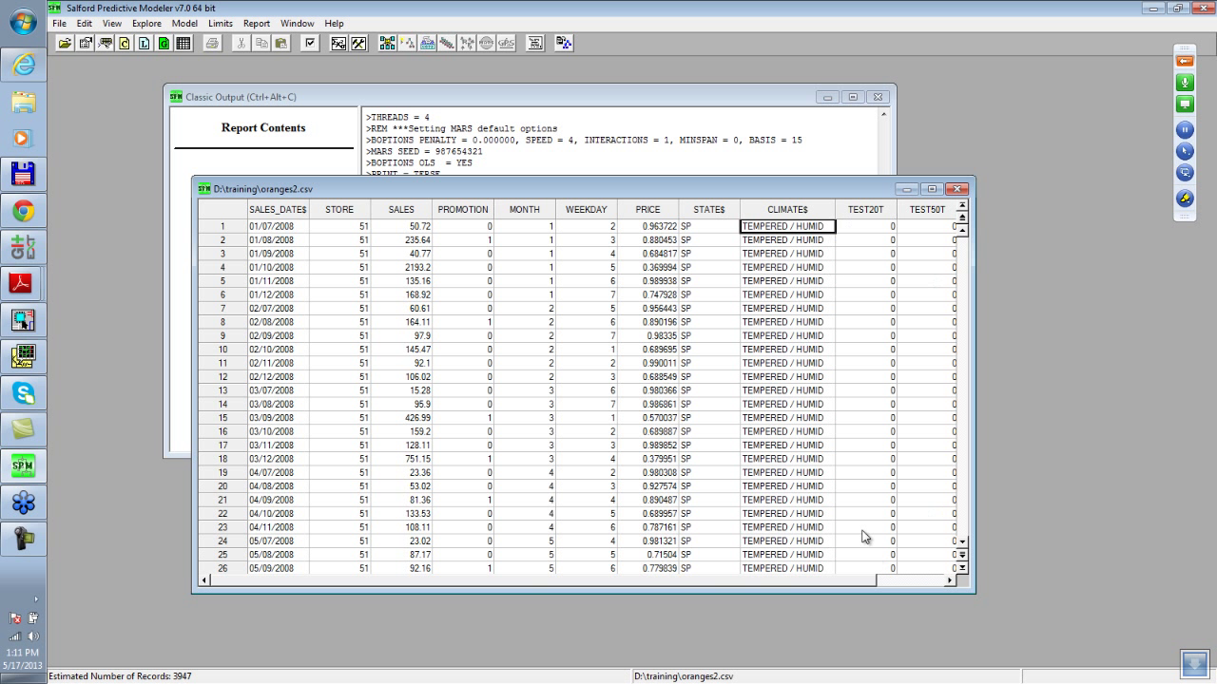
left_click(950, 581)
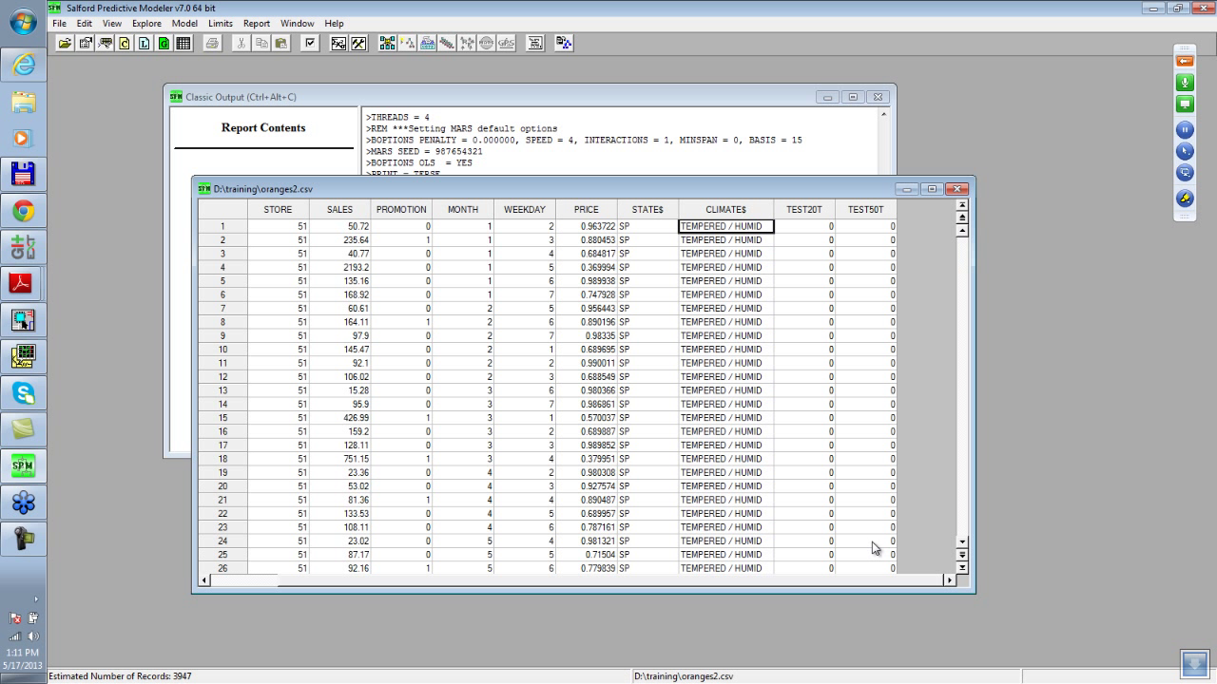
double_click(962, 542)
left_click_drag(963, 548, 963, 563)
left_click(963, 559)
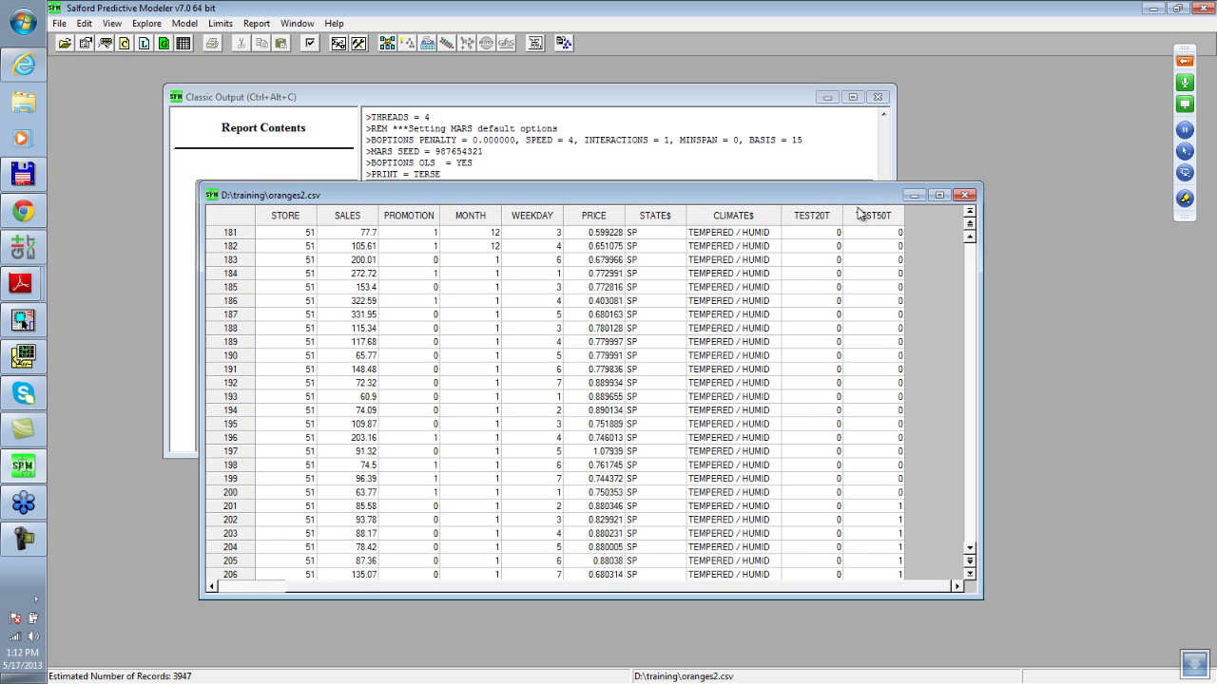
left_click_drag(824, 188, 878, 207)
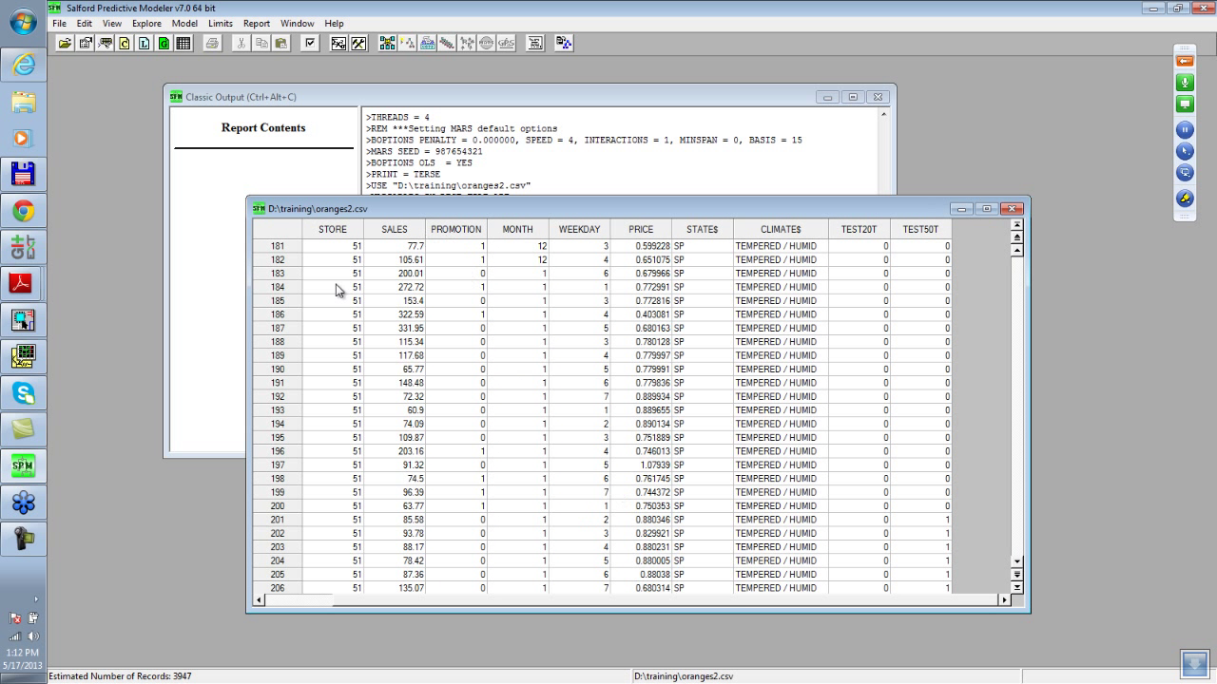
- Return the oranges2.csv grid to row 1, move it left, and close it
left_click_drag(449, 606, 300, 601)
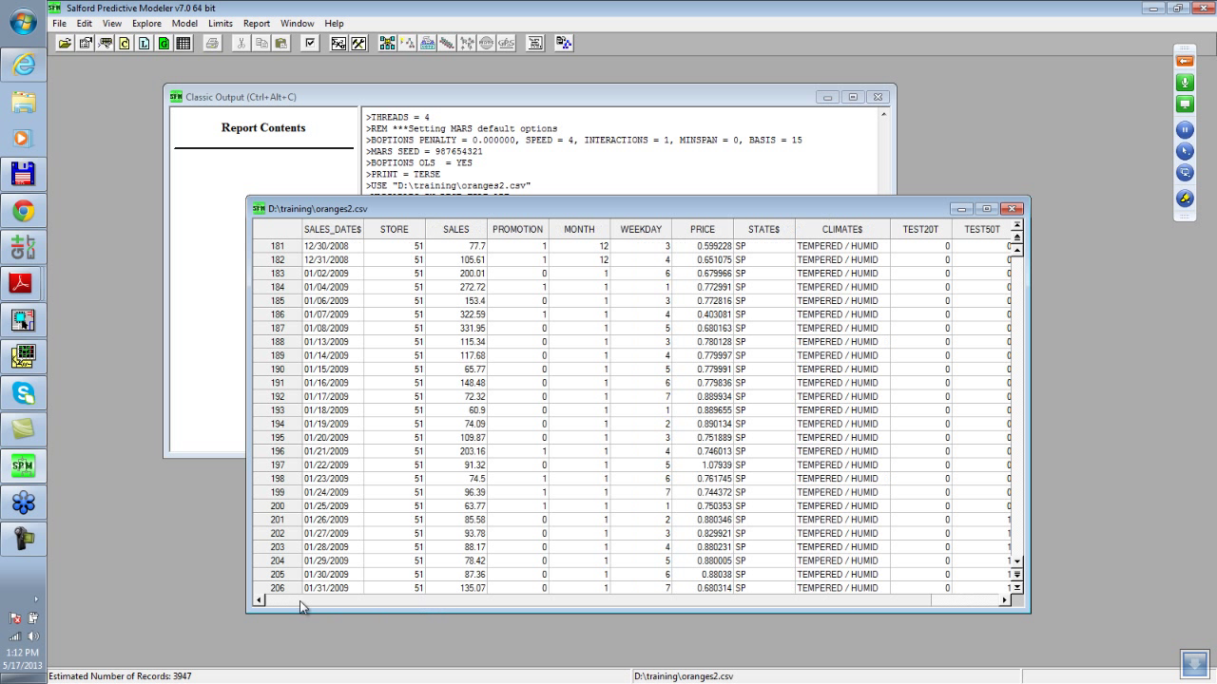
left_click(1015, 226)
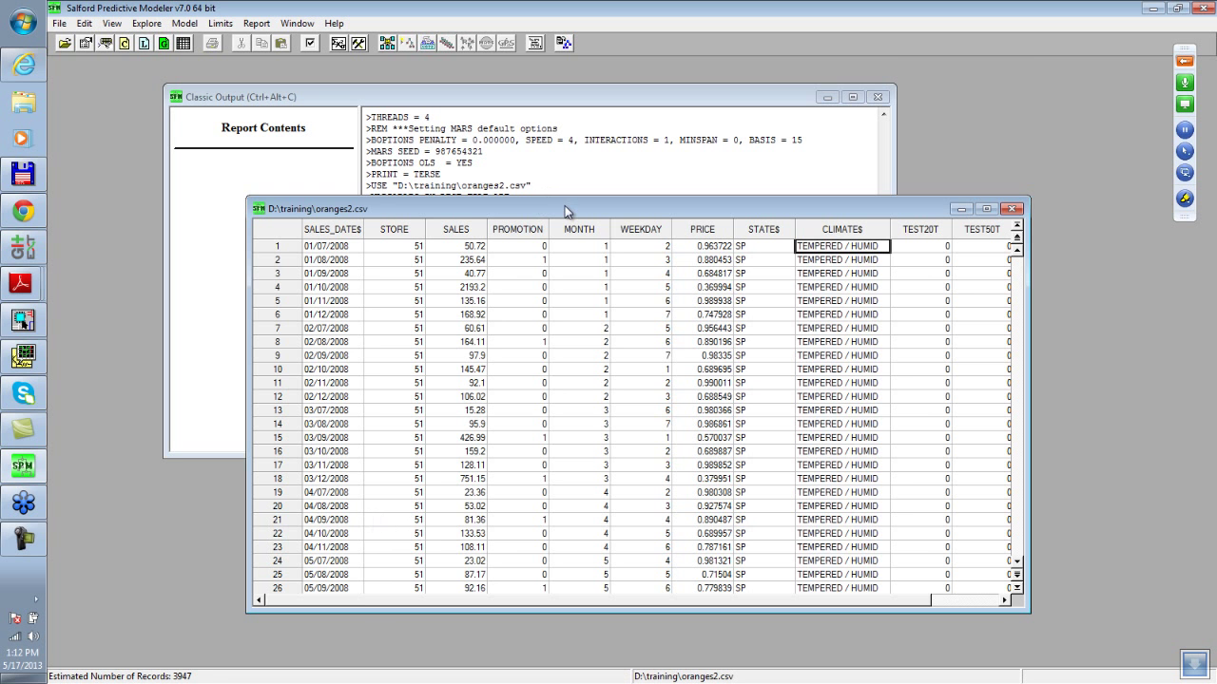
left_click_drag(565, 205, 451, 214)
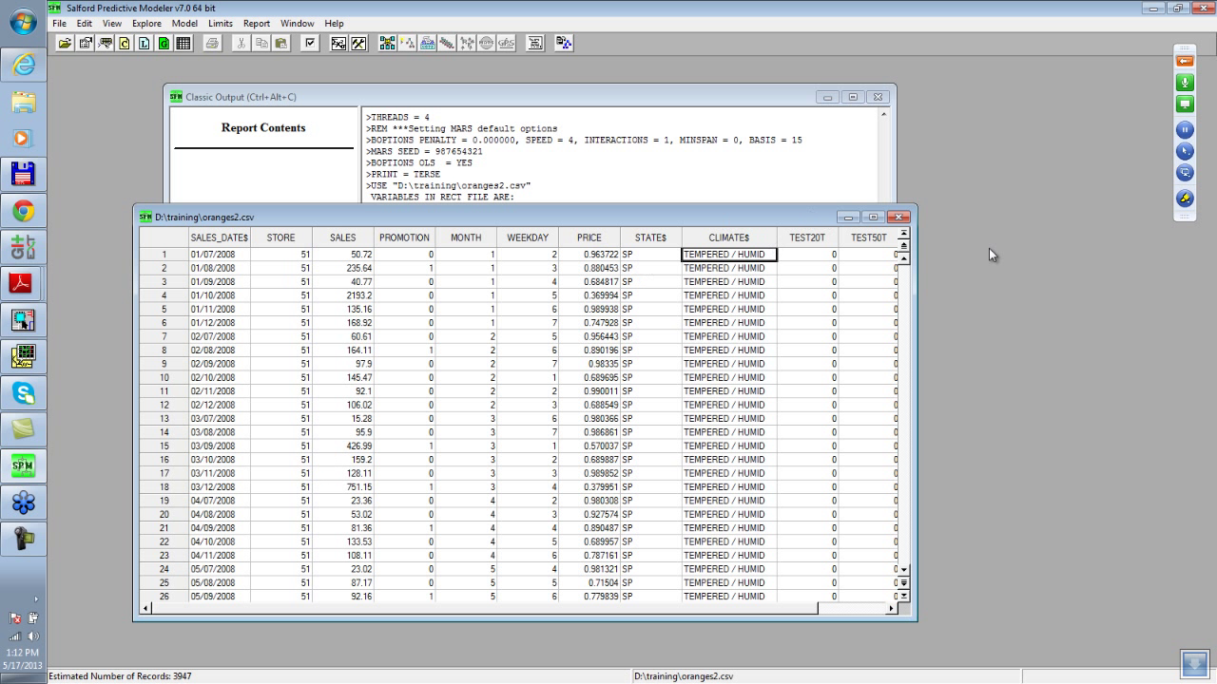
left_click(901, 218)
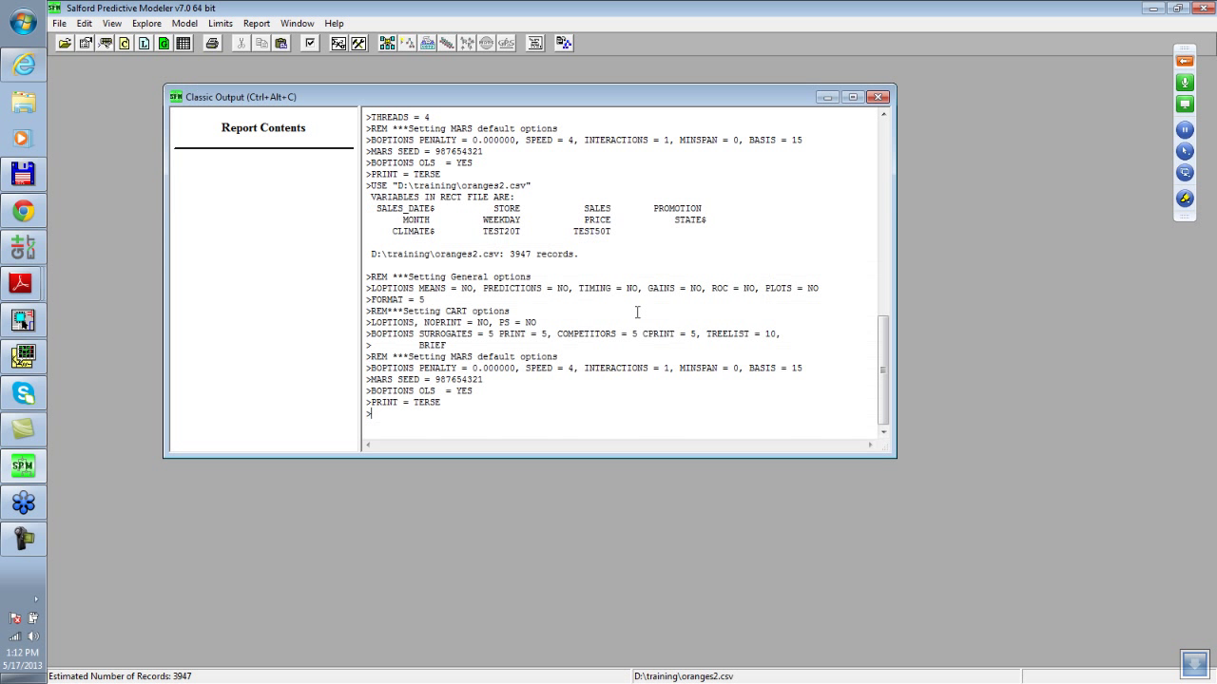
- In Model Setup, list variables in file order and make SALES a regression target
left_click(387, 46)
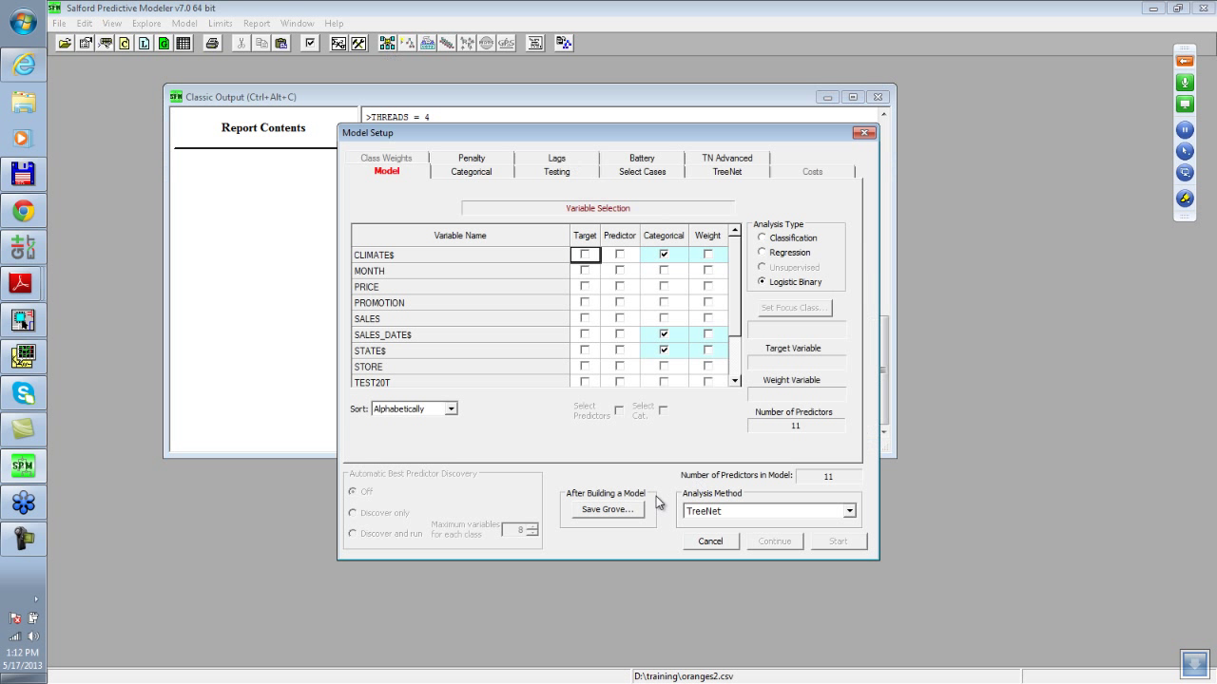
left_click(412, 410)
left_click(408, 424)
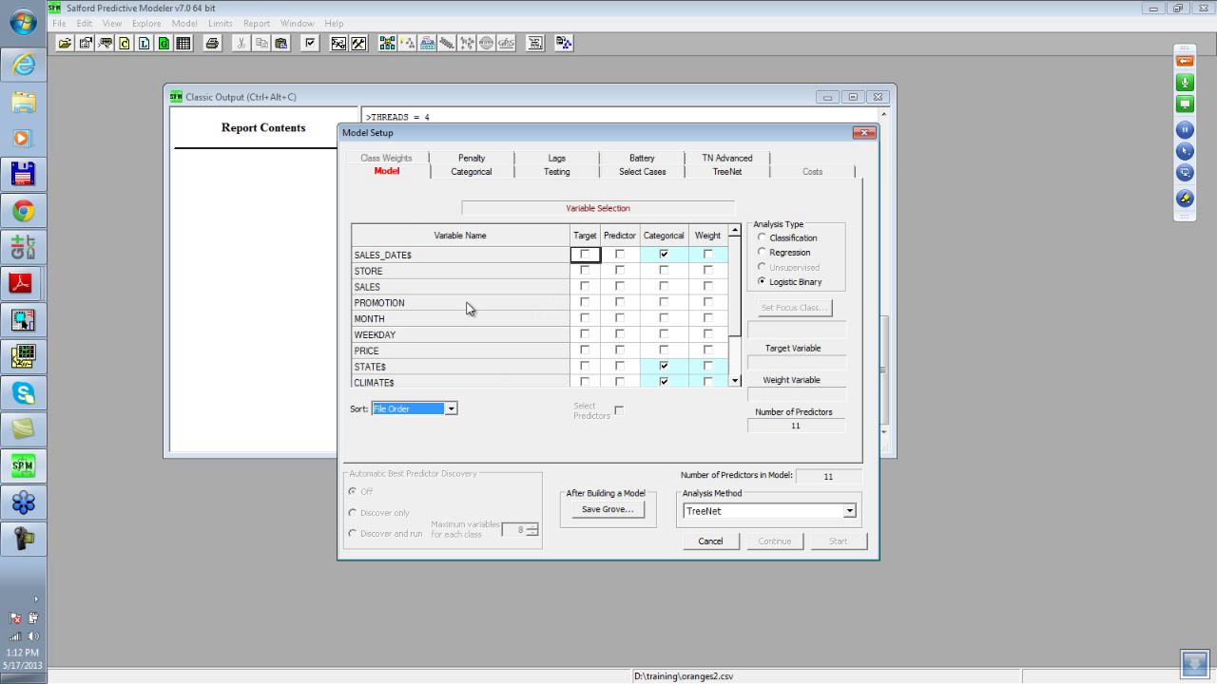
left_click(585, 287)
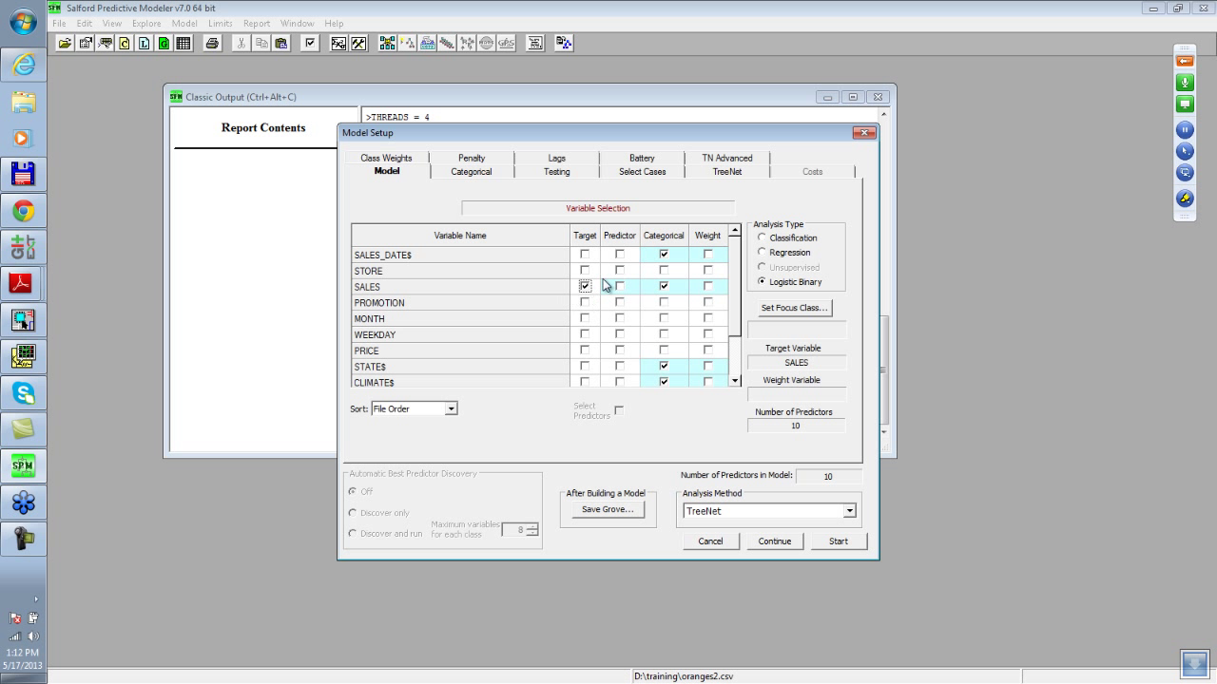
left_click(765, 253)
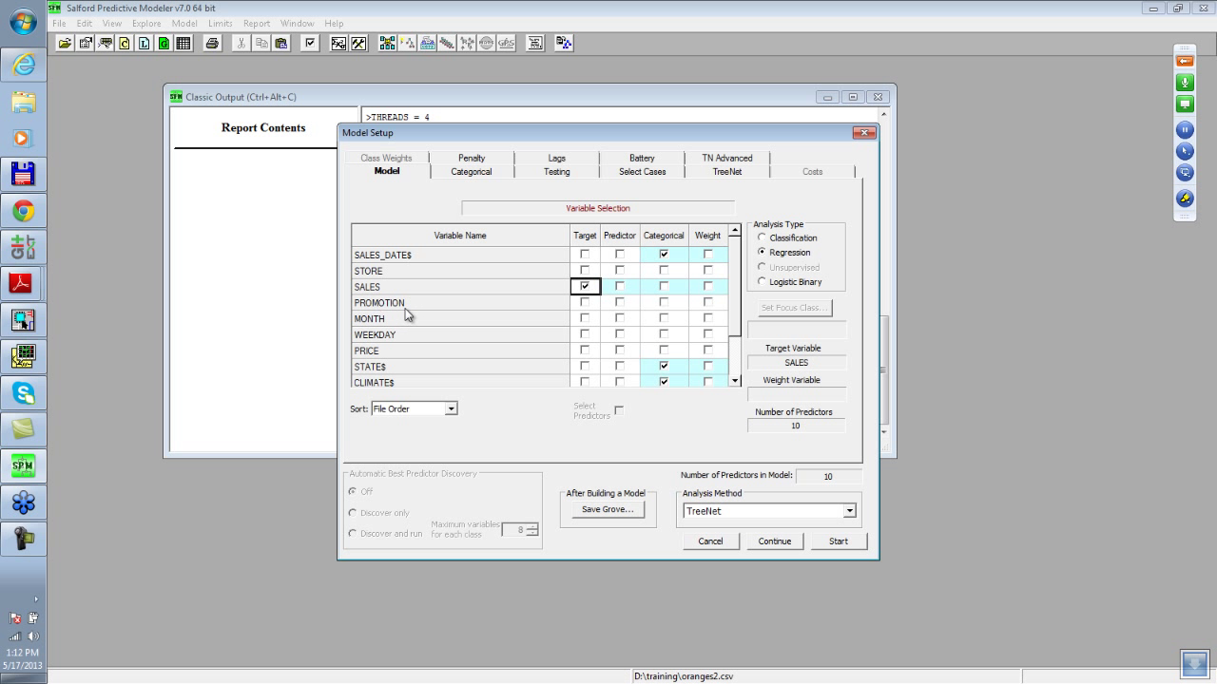
- Add PROMOTION, MONTH, WEEKDAY (categorical), PRICE, STATE$ and CLIMATE$ as predictors
left_click(620, 304)
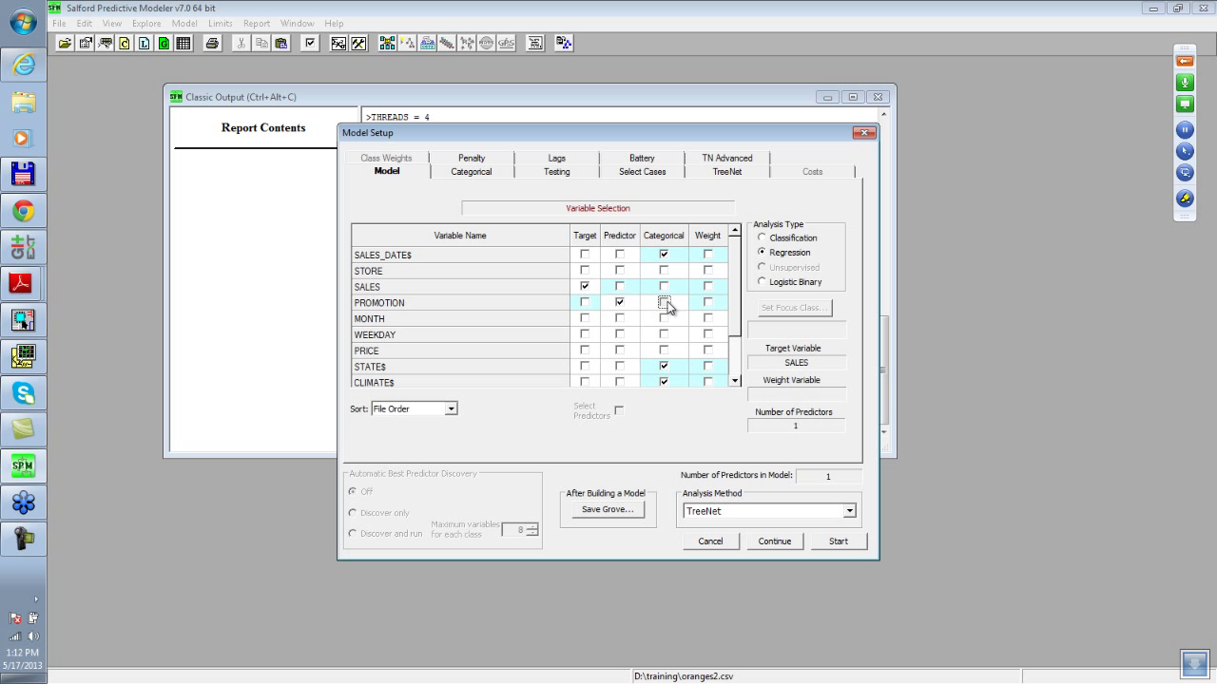
left_click(665, 302)
left_click(621, 320)
left_click(664, 322)
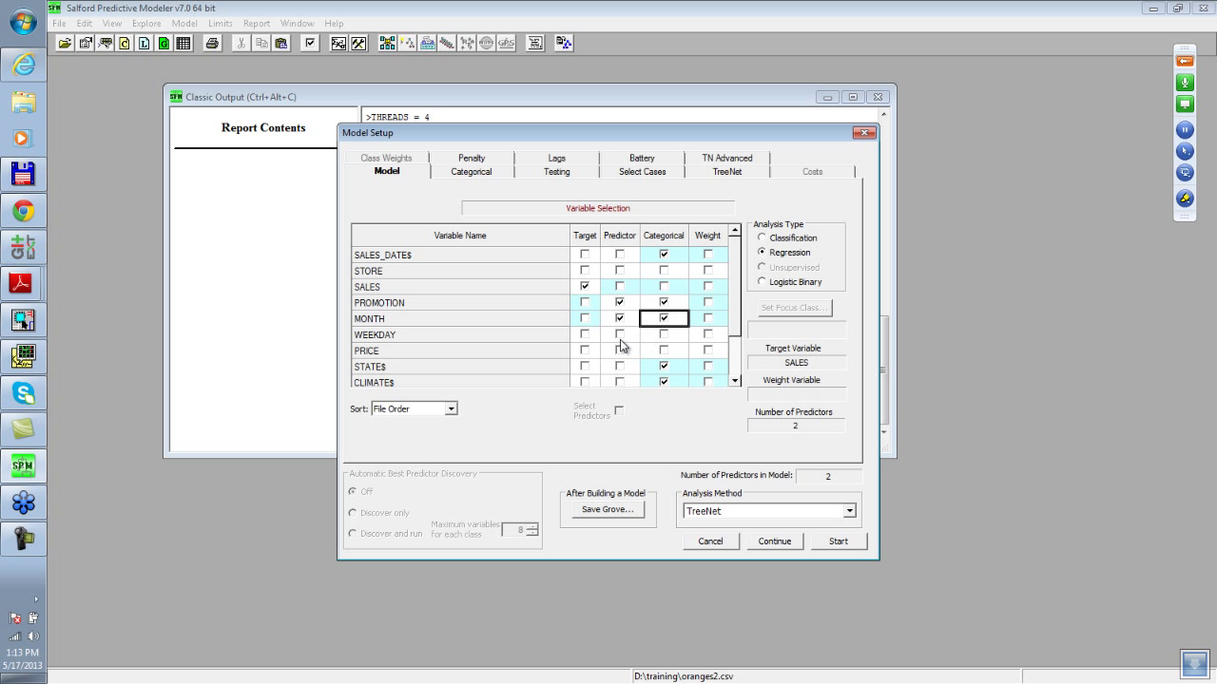
left_click(621, 334)
left_click(664, 336)
left_click(664, 335)
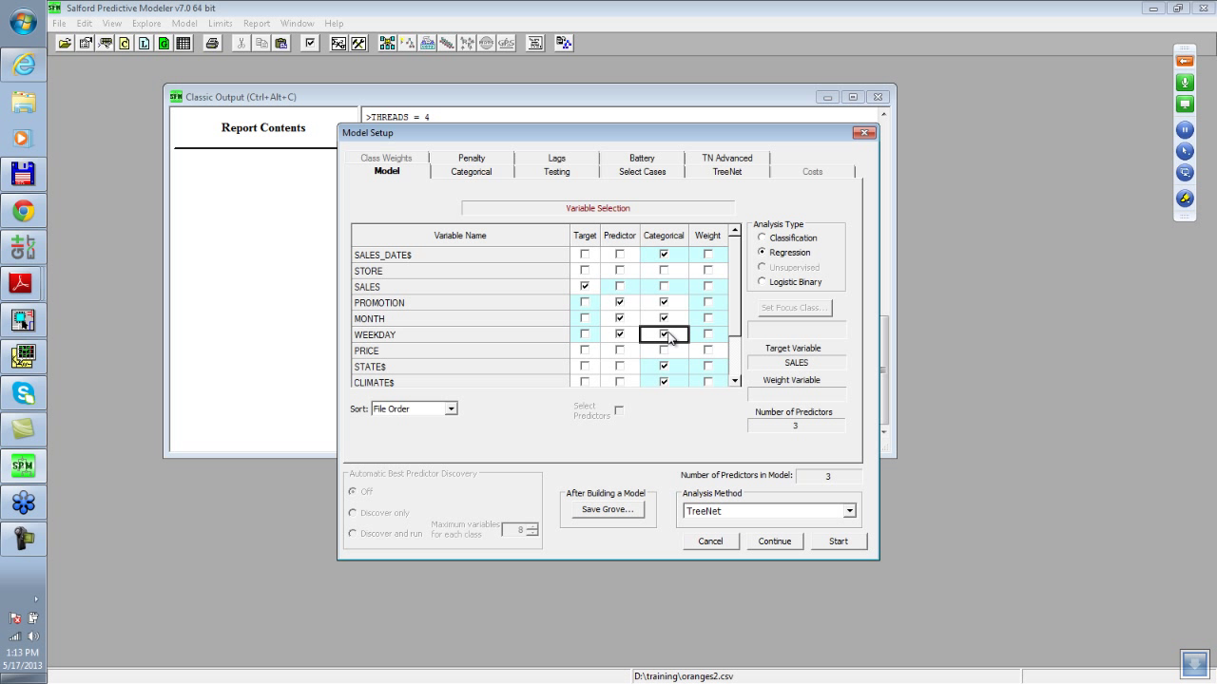
left_click(621, 350)
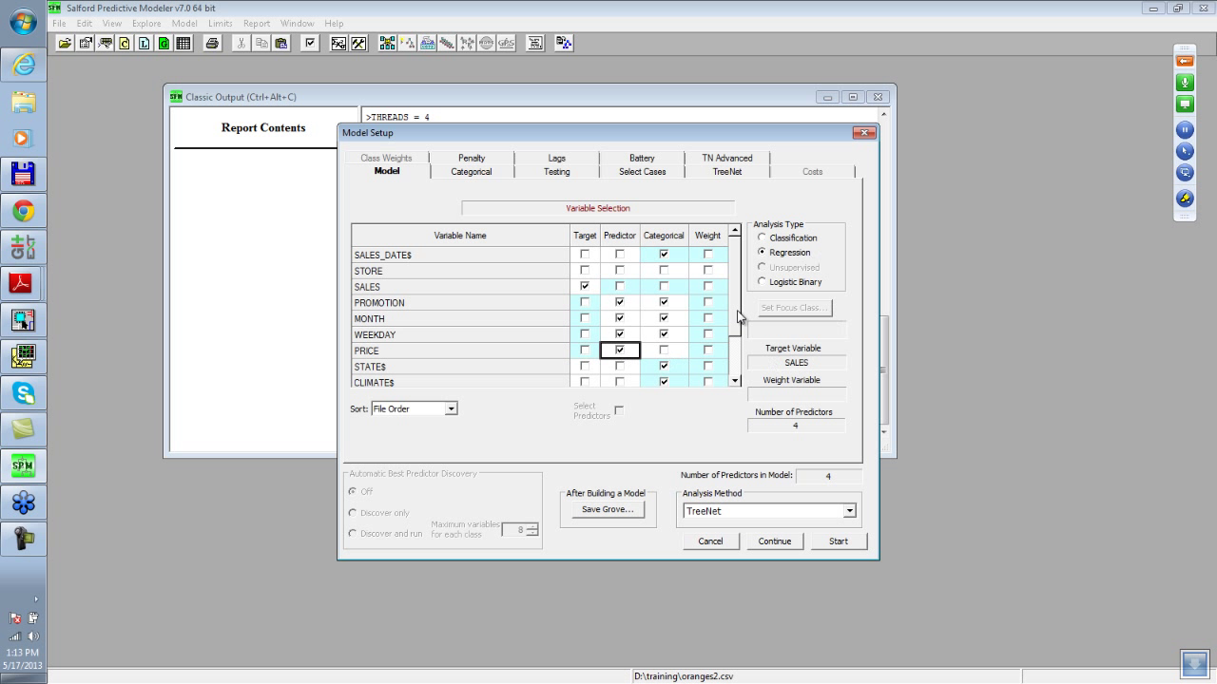
left_click_drag(737, 320, 734, 364)
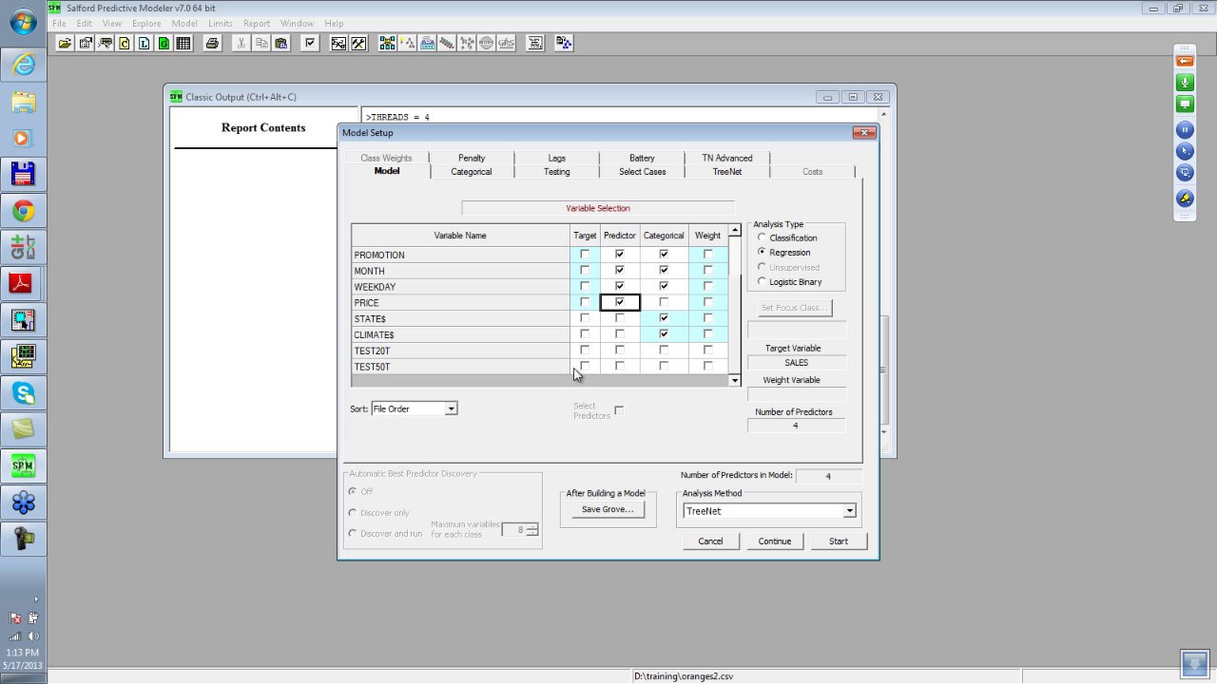
left_click(619, 319)
left_click(620, 335)
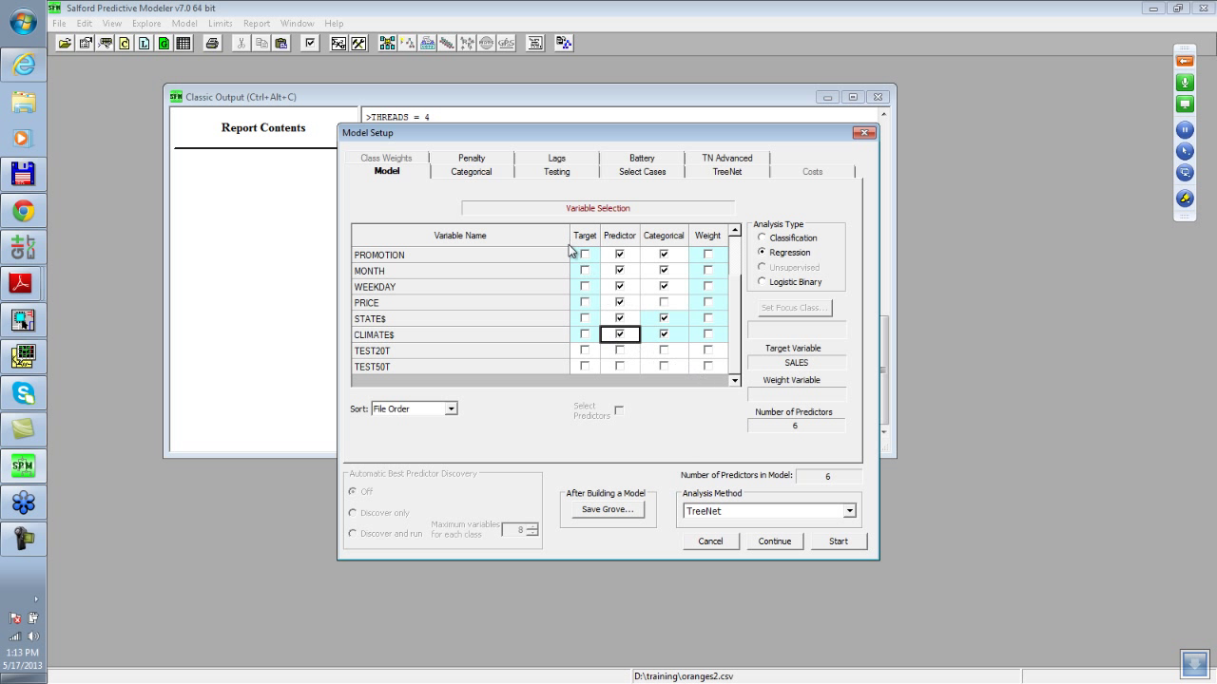
left_click(552, 179)
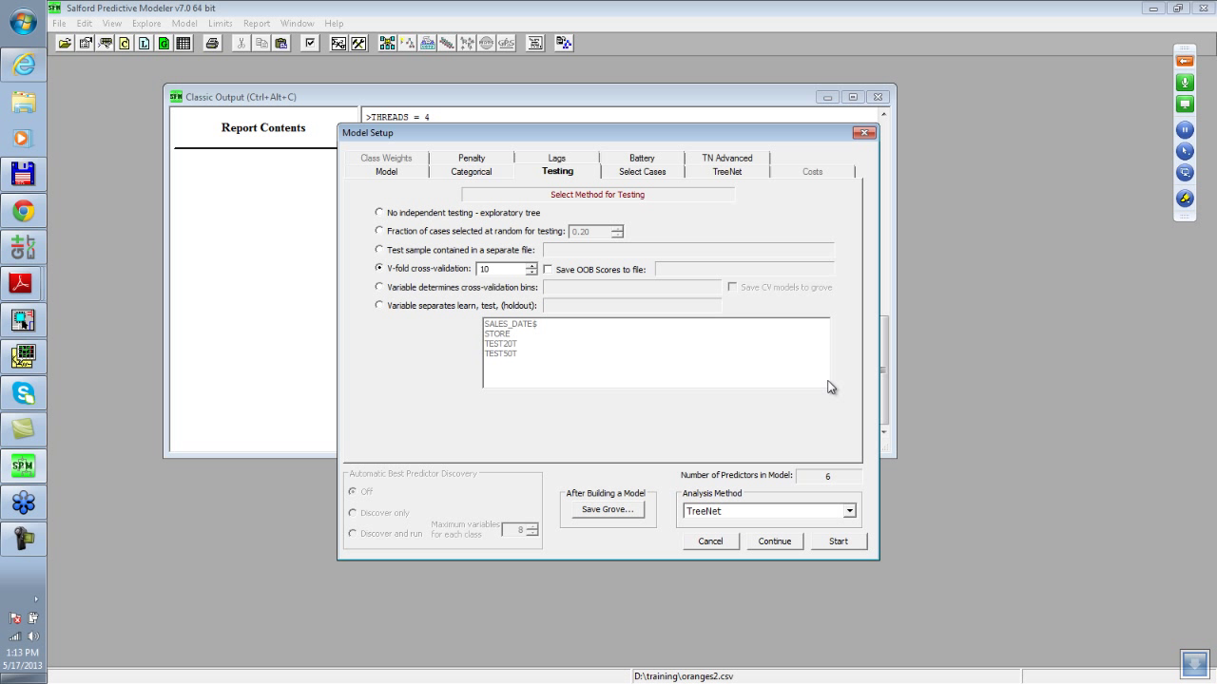
- Use the TEST50T variable to separate learn and holdout test samples
left_click(380, 307)
left_click(496, 354)
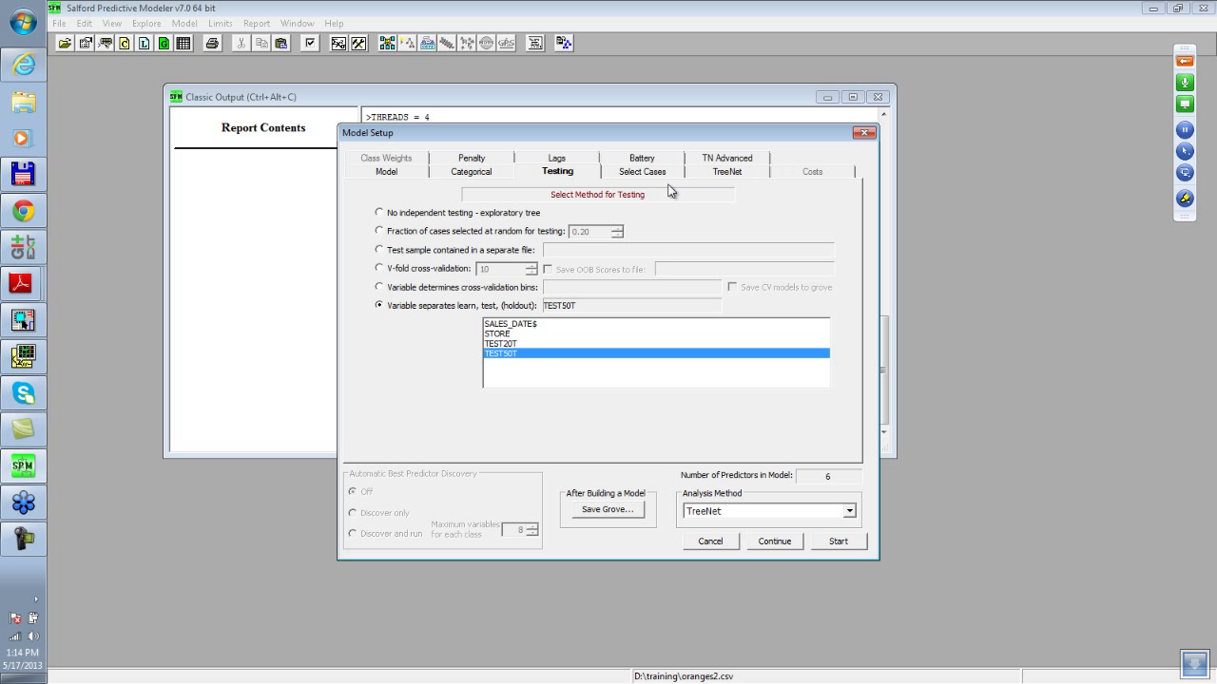
- Set the TreeNet learn rate to .1 with least-squares loss and start the build
left_click(727, 174)
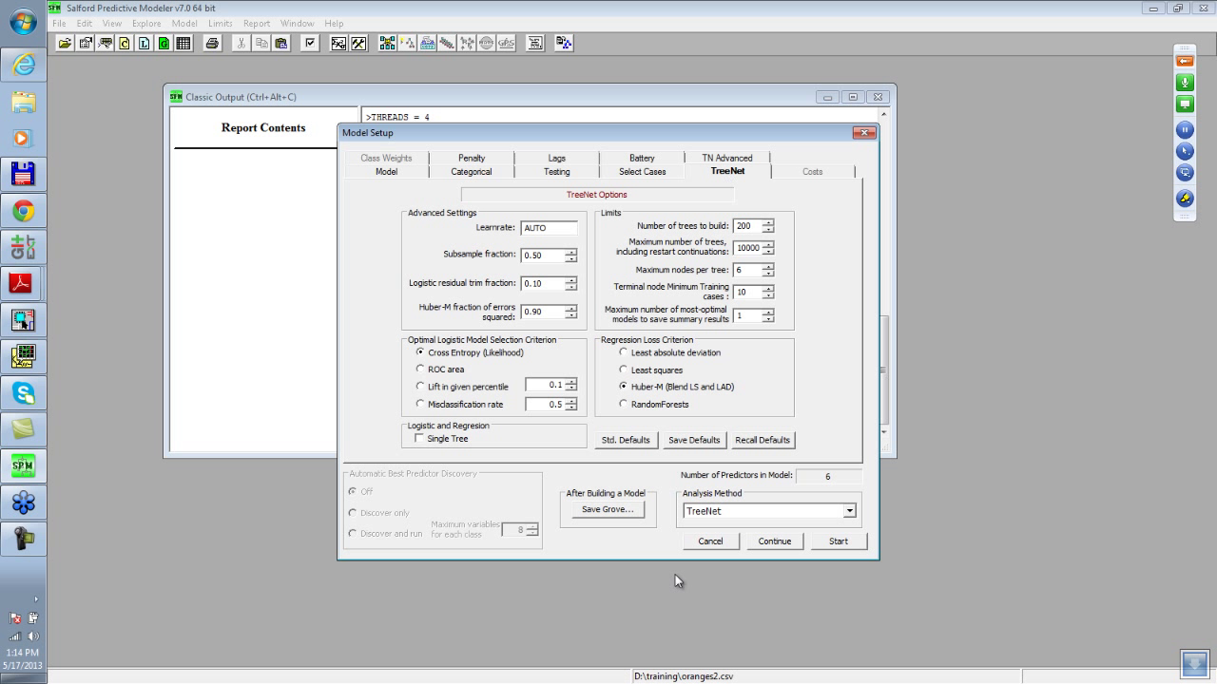
left_click_drag(551, 229, 470, 237)
type(".1")
left_click(627, 372)
left_click_drag(553, 130, 553, 145)
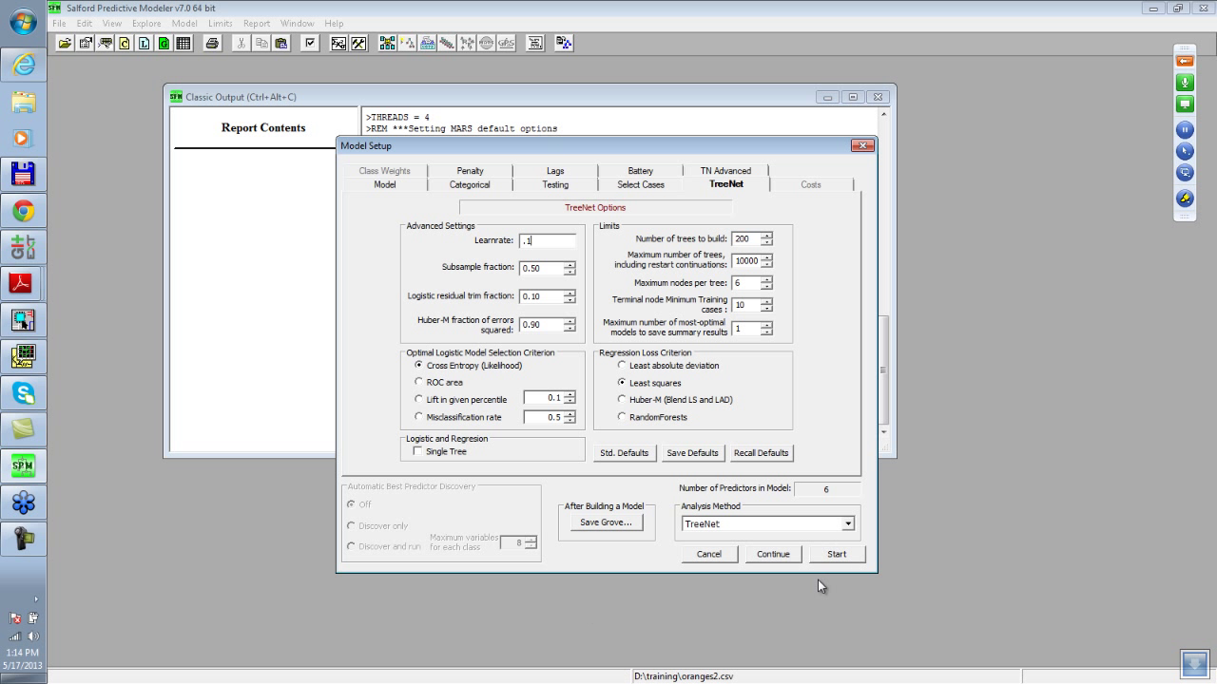
left_click(834, 555)
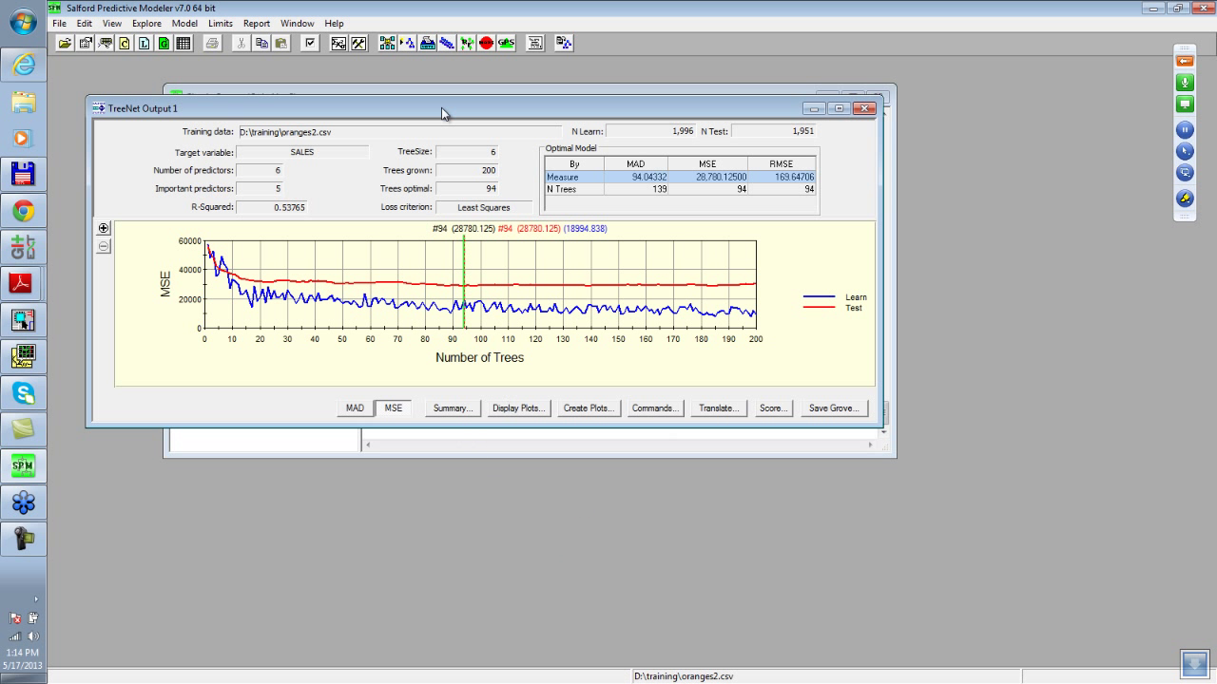
- Review TreeNet Output 1: 1,996 learn and 1,951 test cases, 5 of 6 predictors important
left_click_drag(441, 109, 448, 87)
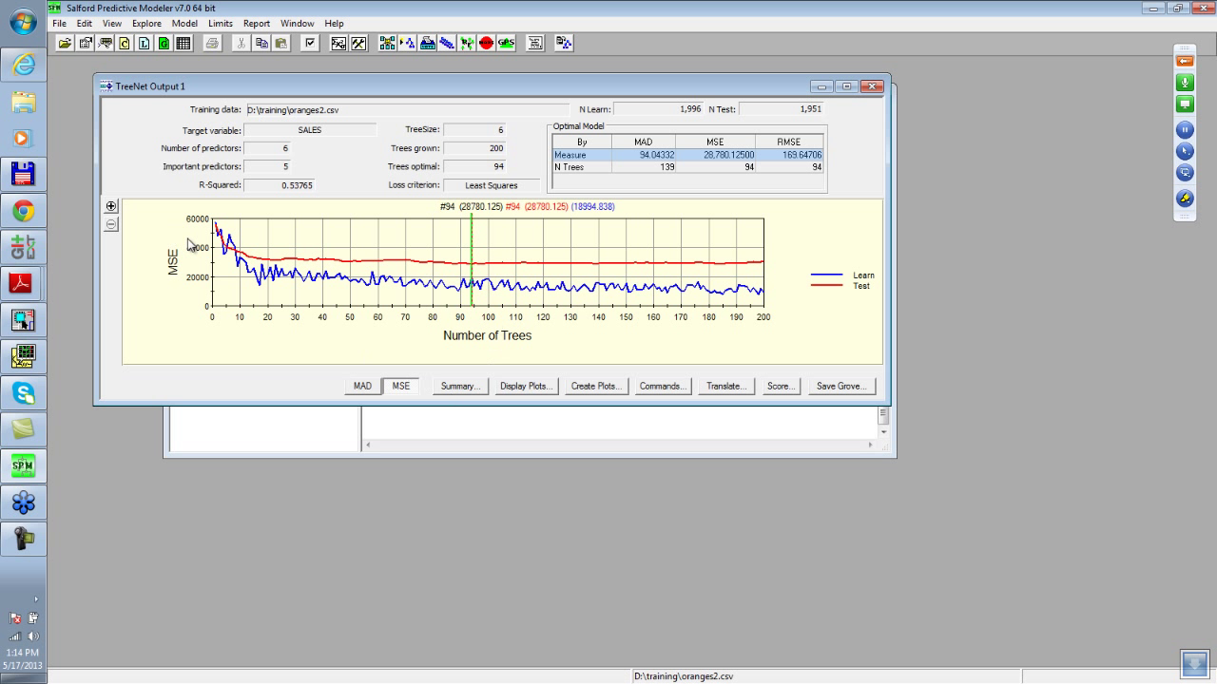
- Check the model summary's variable importance, led by PRICE, then close the summary
left_click(458, 386)
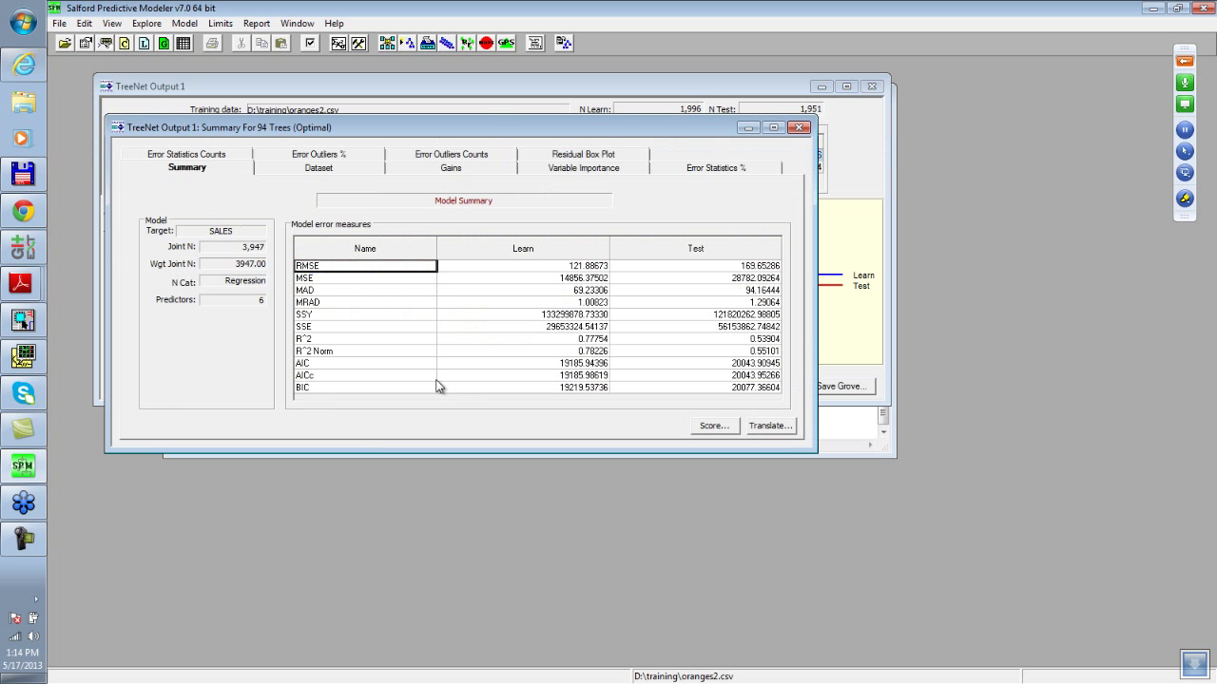
left_click(571, 169)
left_click_drag(473, 131, 475, 242)
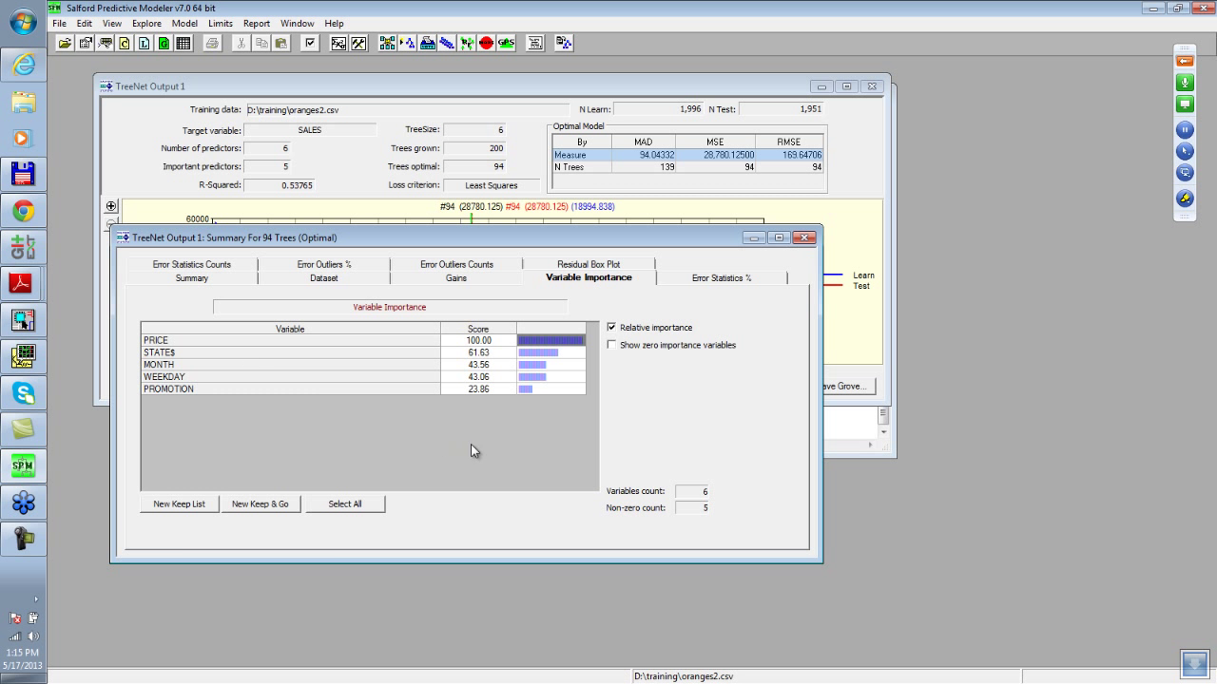
left_click_drag(647, 243, 630, 287)
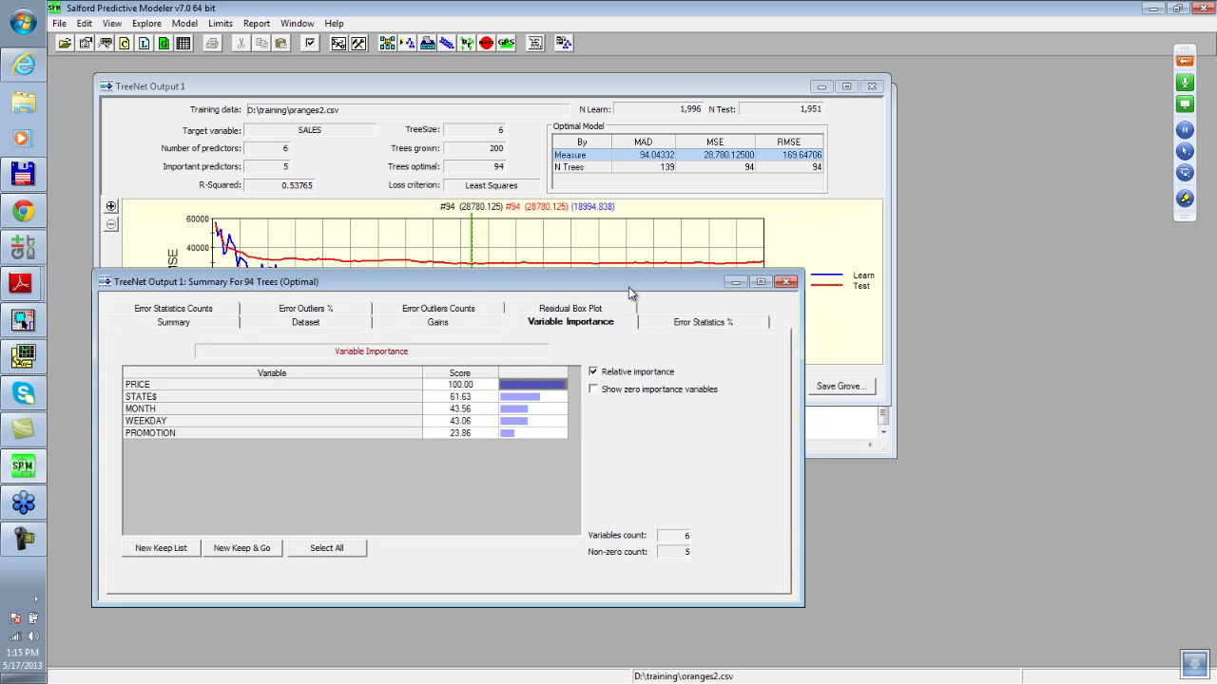
left_click(788, 283)
- Reposition the TreeNet results window and reopen Model Setup for a new model
left_click_drag(450, 92, 467, 231)
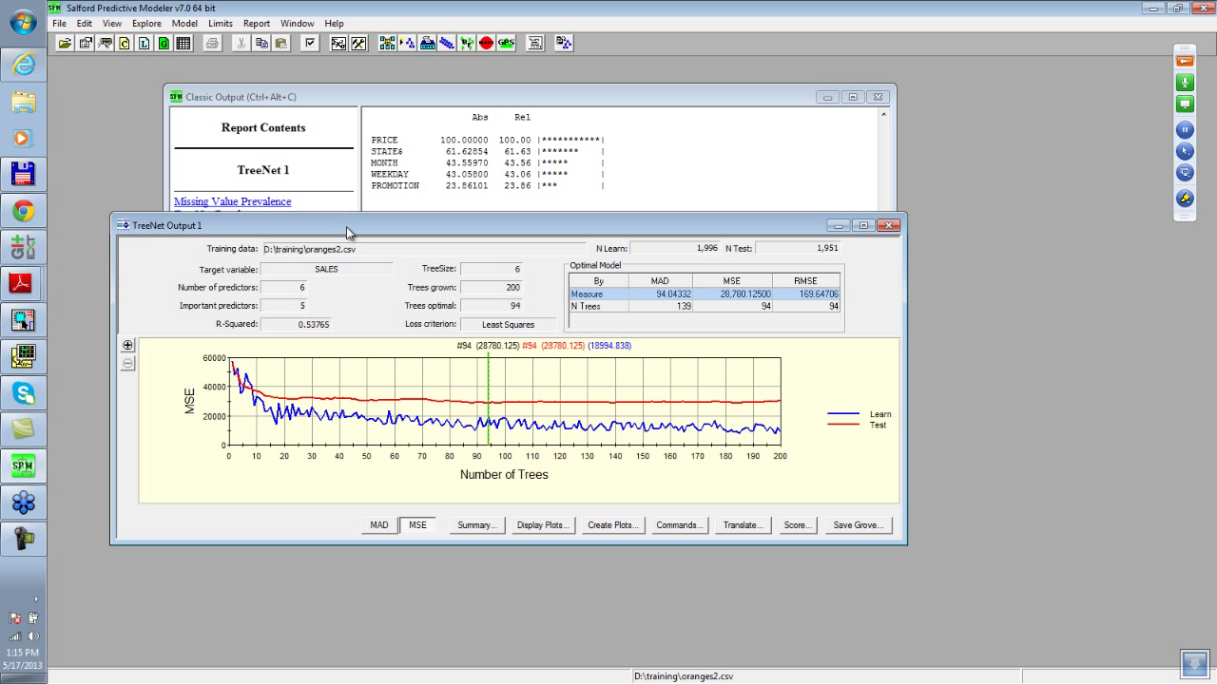
left_click_drag(348, 231, 338, 191)
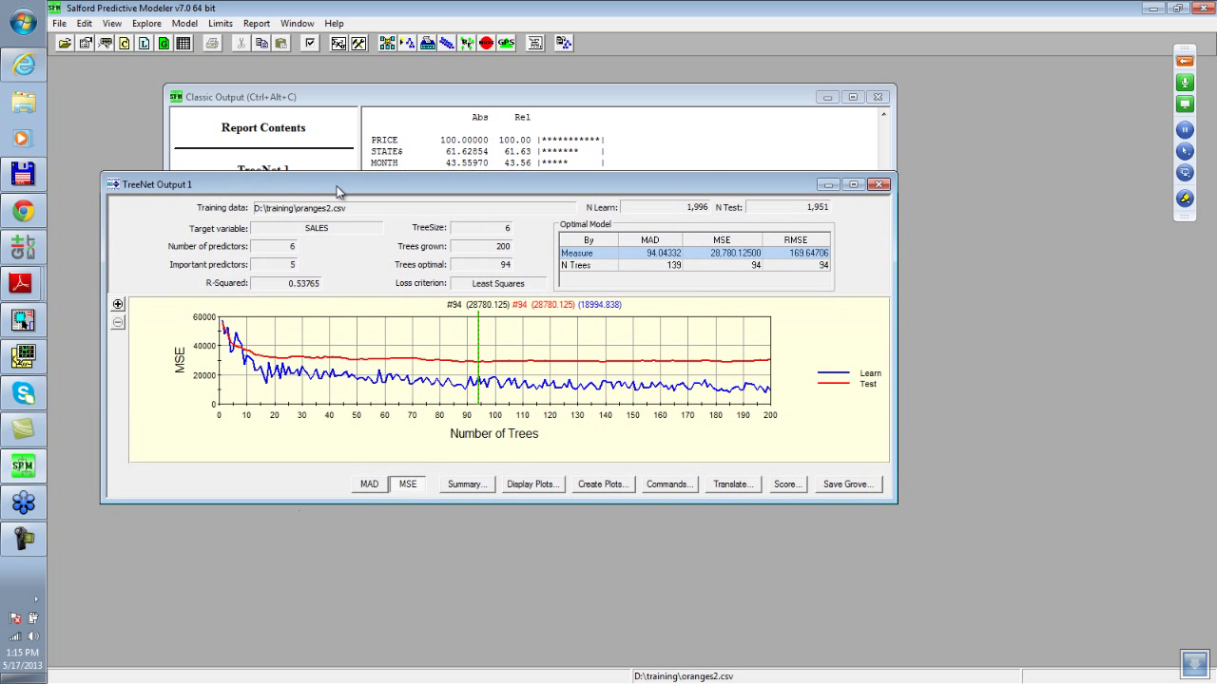
left_click(387, 47)
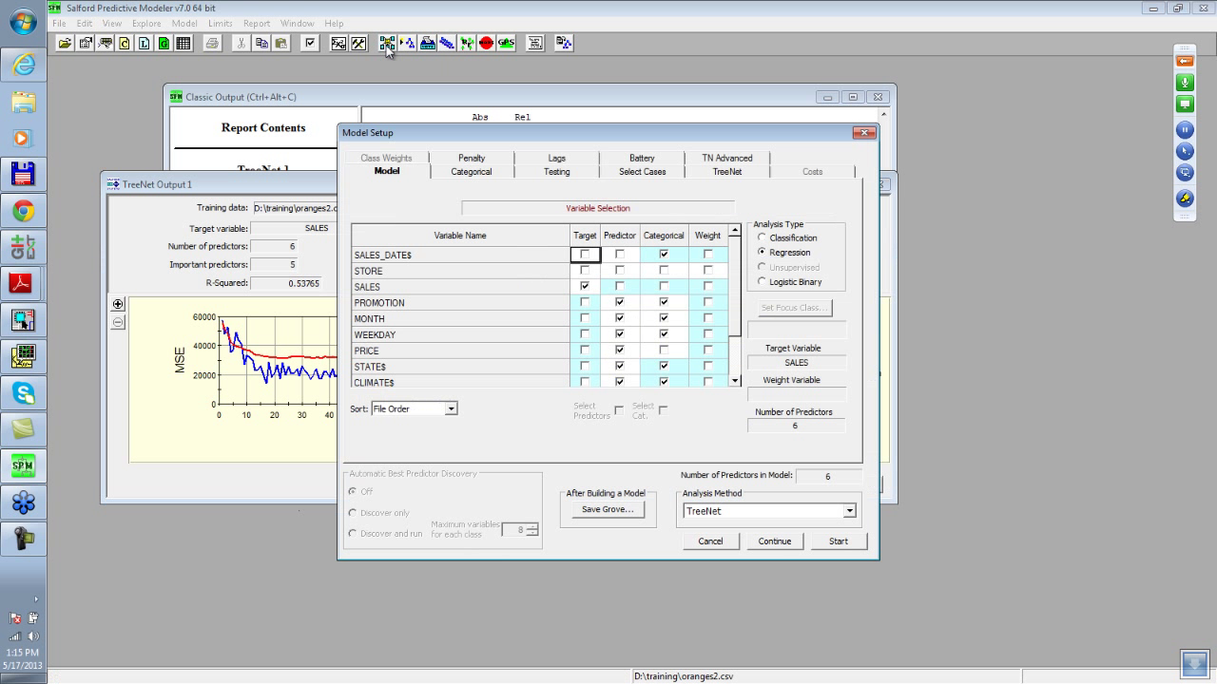
- Switch the TreeNet loss to RandomForests and set maximum nodes per tree to 1000
left_click_drag(556, 141, 502, 163)
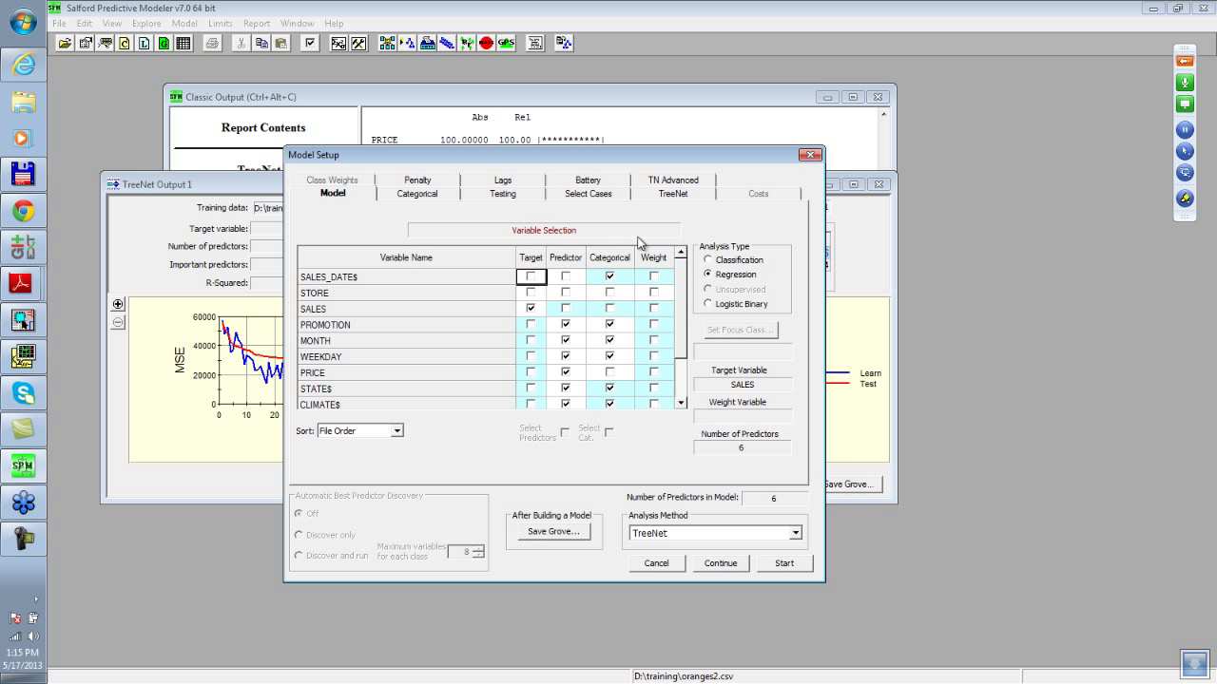
left_click(674, 196)
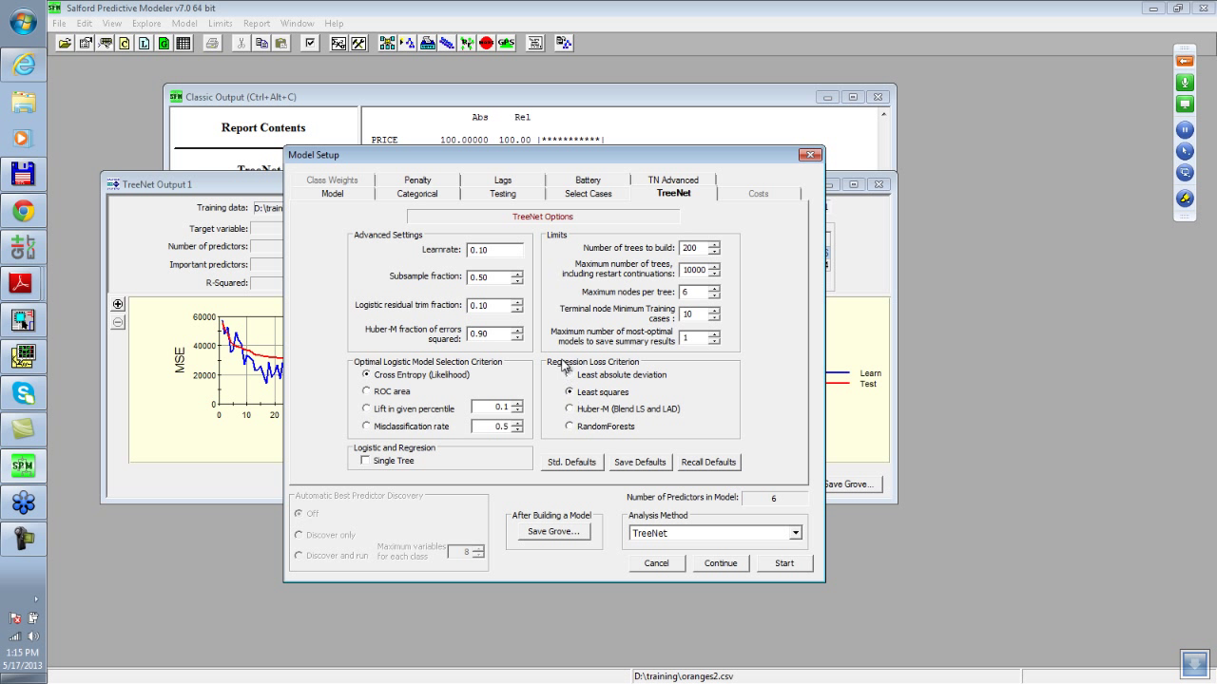
left_click(571, 426)
left_click(701, 292)
type("1000")
- Lower the terminal node minimum training cases from 10 to 1
left_click(692, 315)
left_click_drag(701, 316, 609, 324)
type("1")
left_click(676, 182)
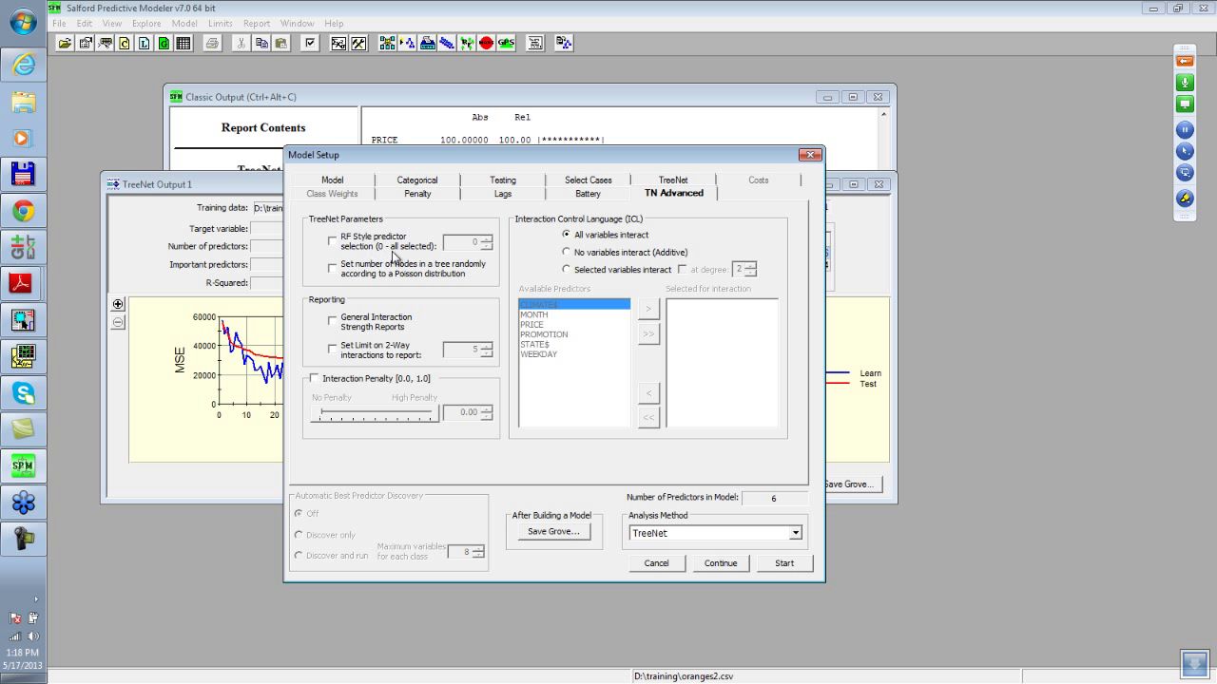
- Enable RF-style selection of 3 predictors and build the RandomForests TreeNet model
left_click(334, 245)
left_click(671, 181)
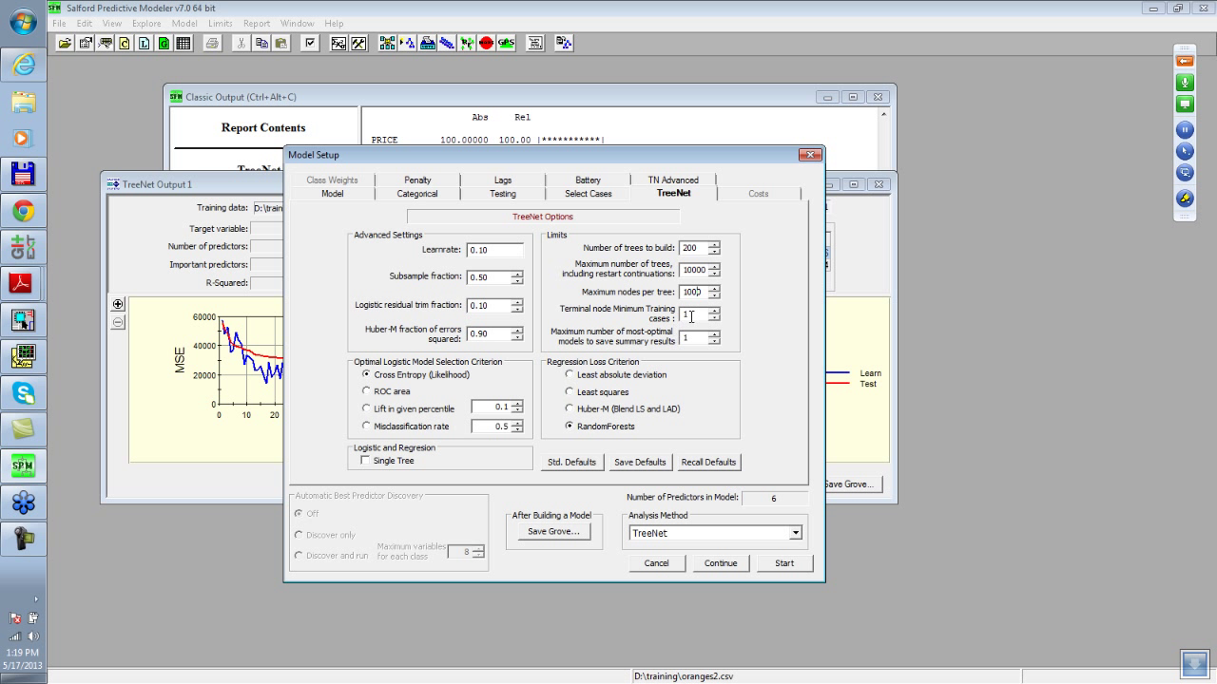
left_click(666, 181)
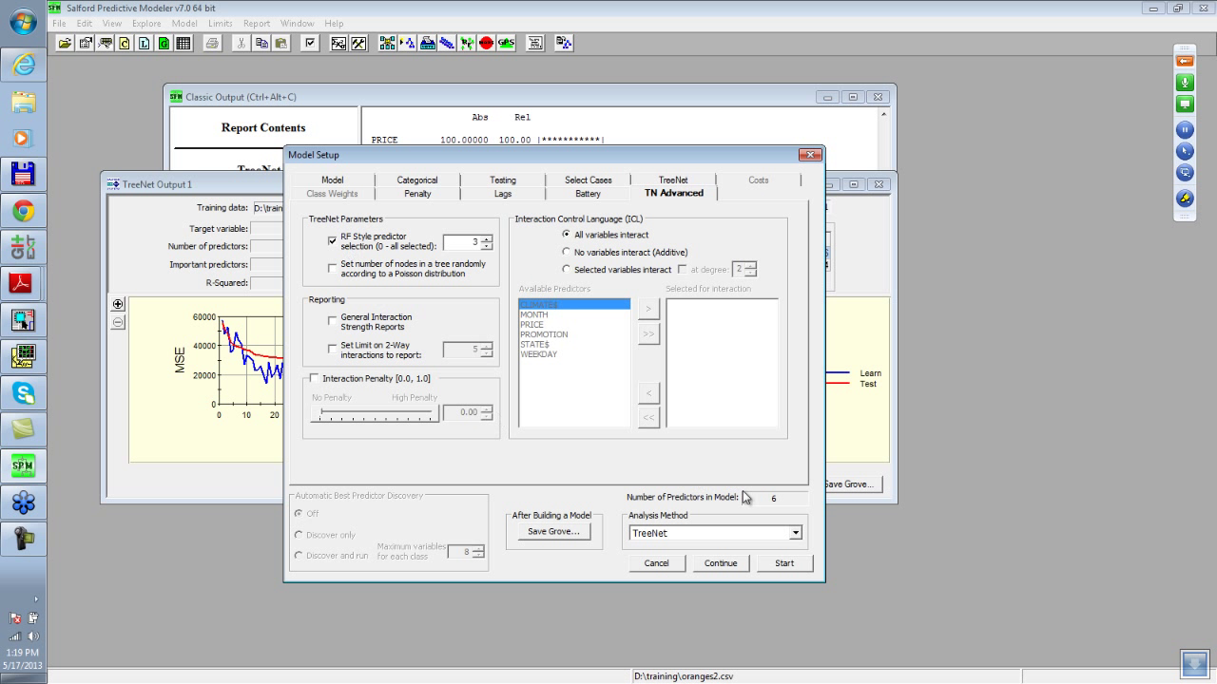
left_click(785, 563)
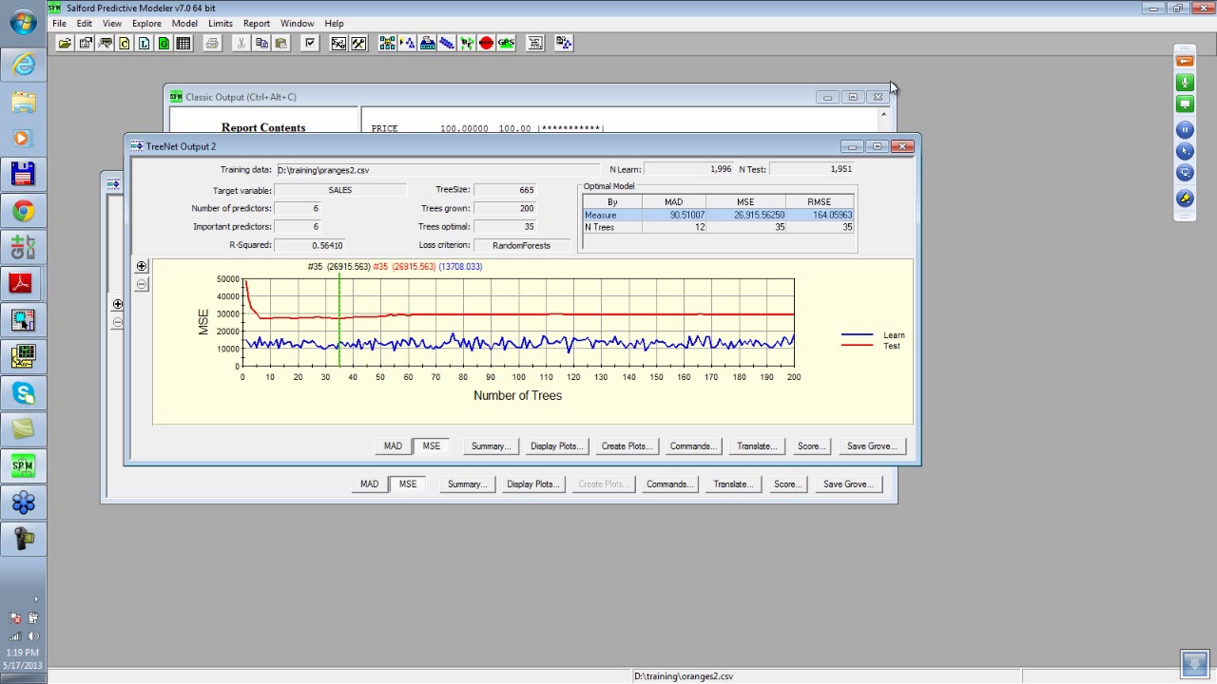
- Move TreeNet Output 2 up and right so TreeNet Output 1 is visible beneath it
left_click_drag(557, 150, 715, 100)
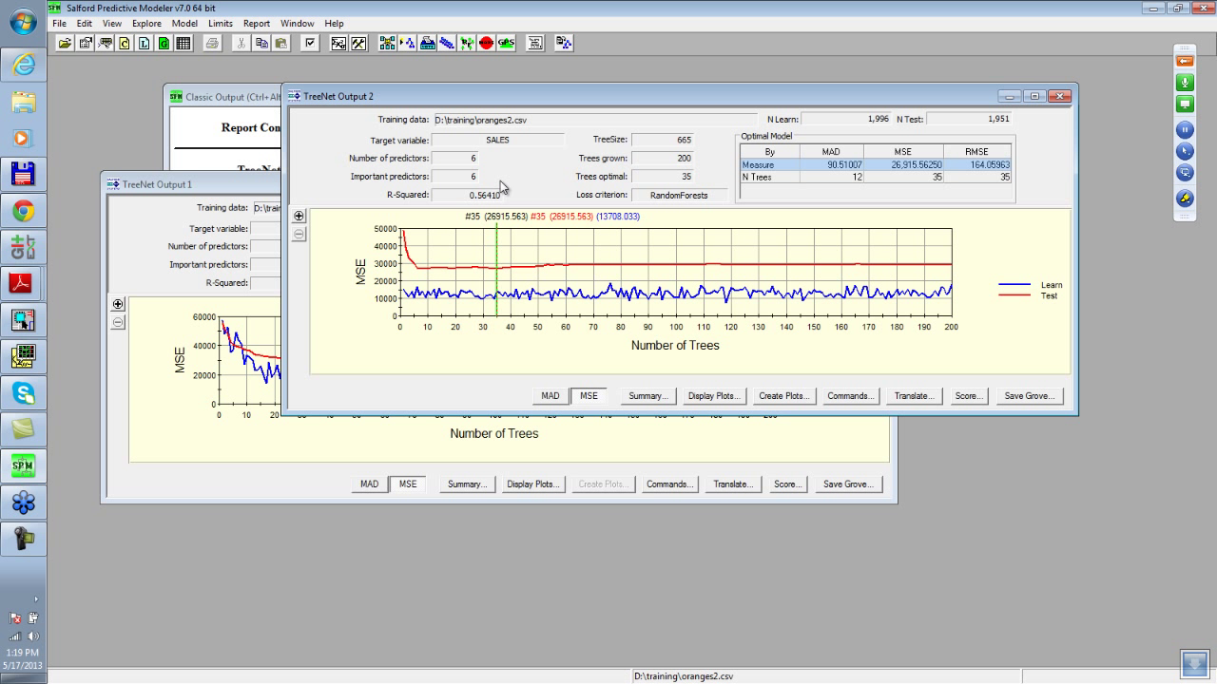
left_click_drag(568, 99, 582, 84)
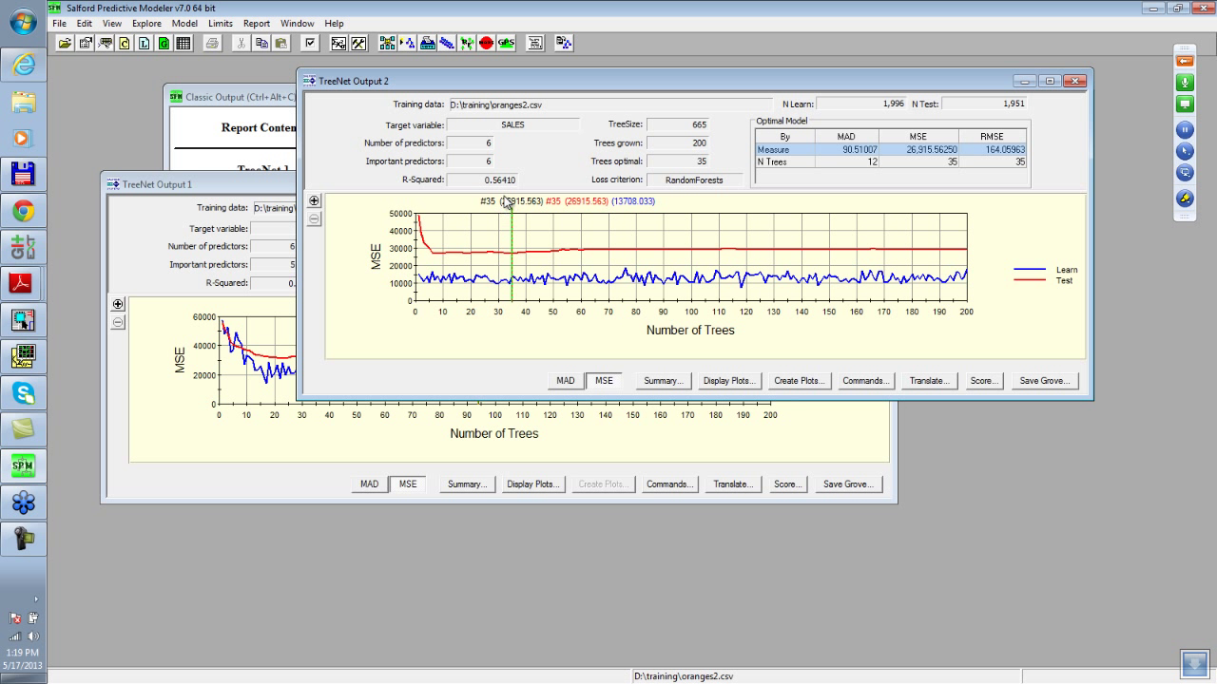
- Place TreeNet Output 1 down-left of Output 2 and show Output 2's 35-tree optimal summary
left_click(230, 187)
left_click_drag(230, 187, 212, 282)
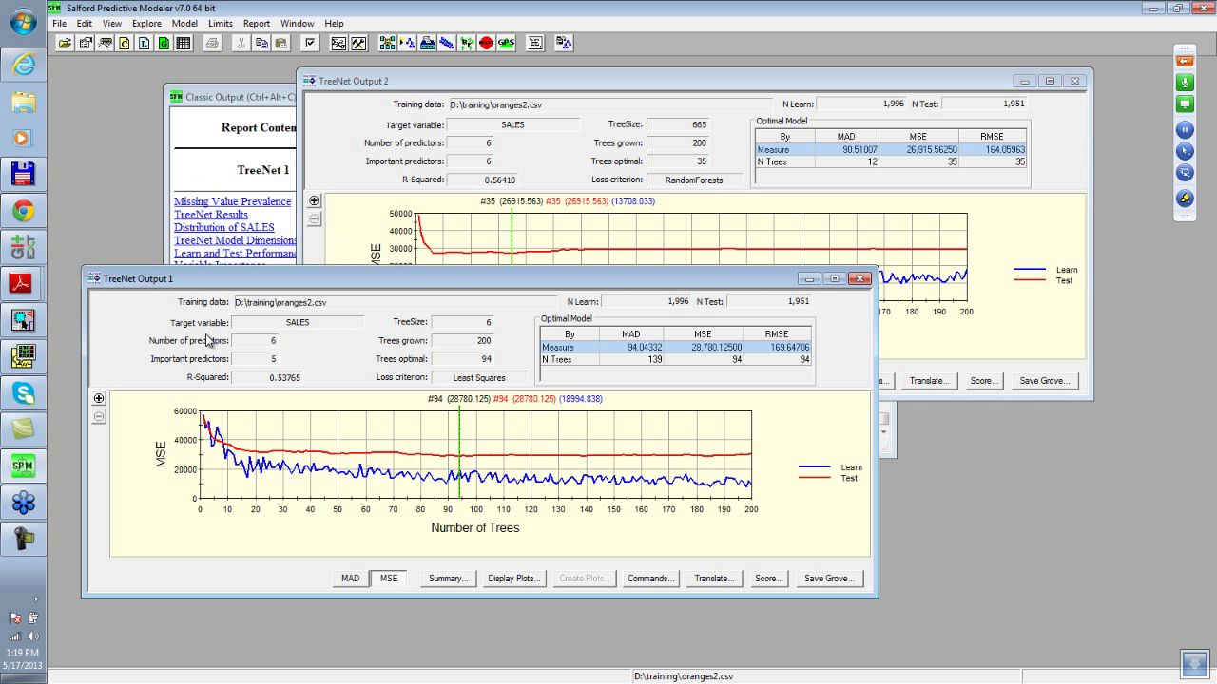
left_click(554, 180)
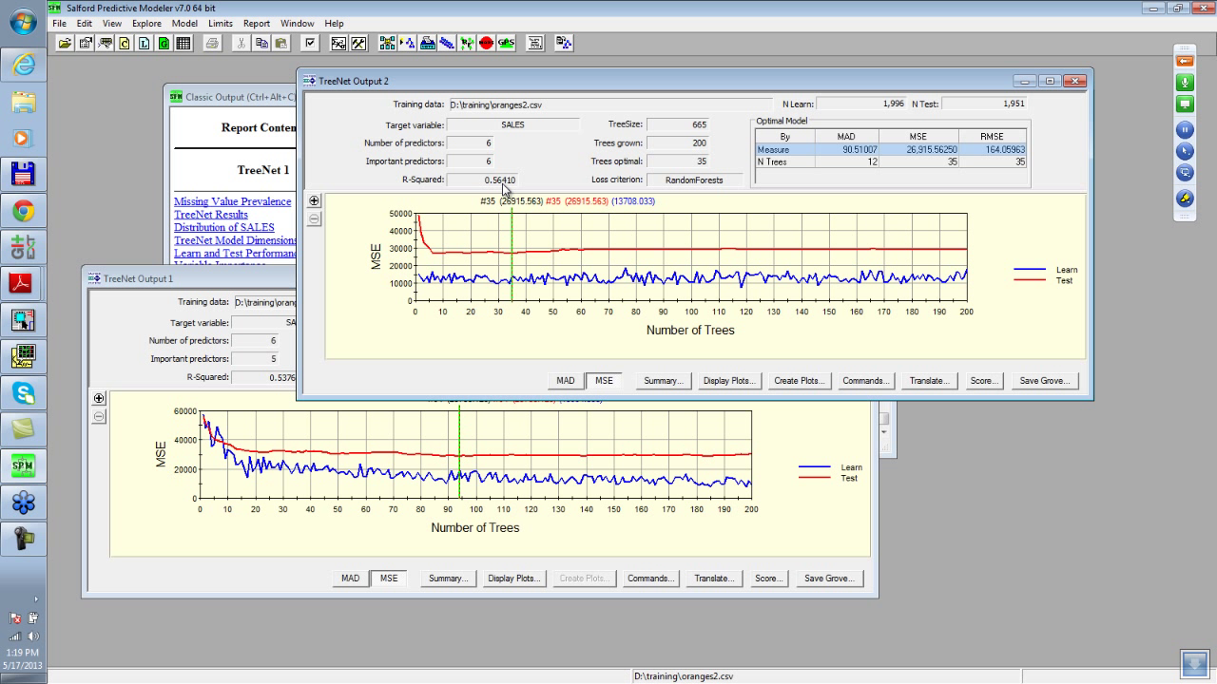
left_click(254, 280)
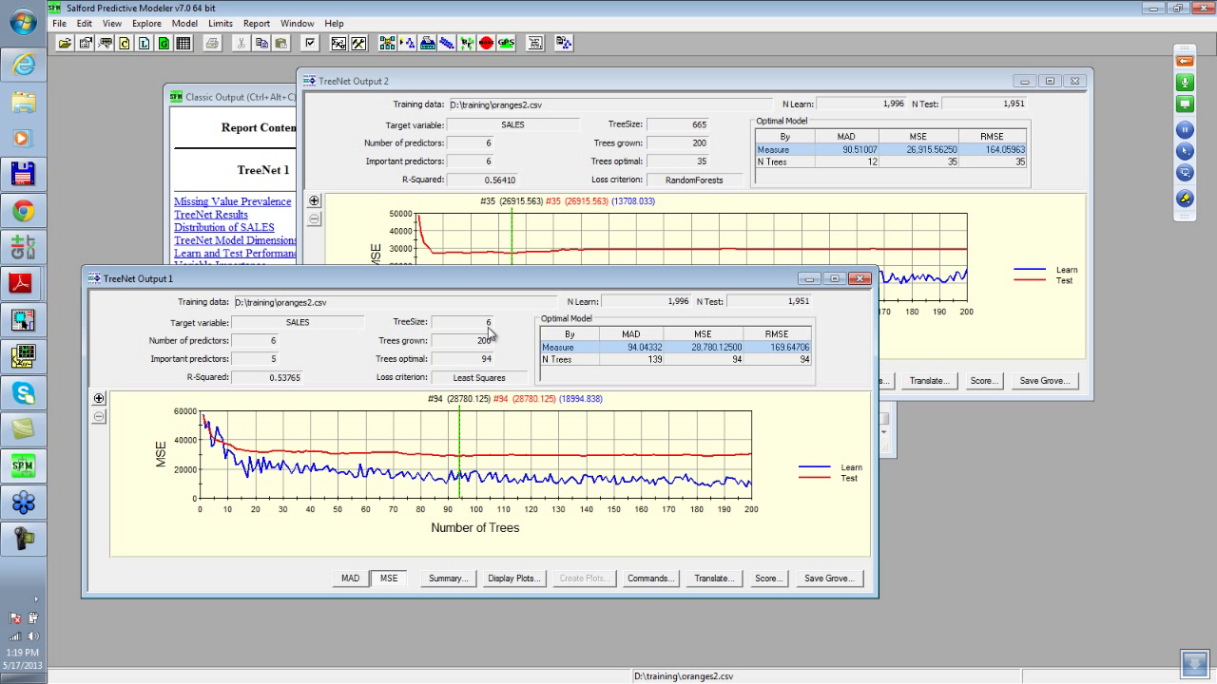
left_click(569, 84)
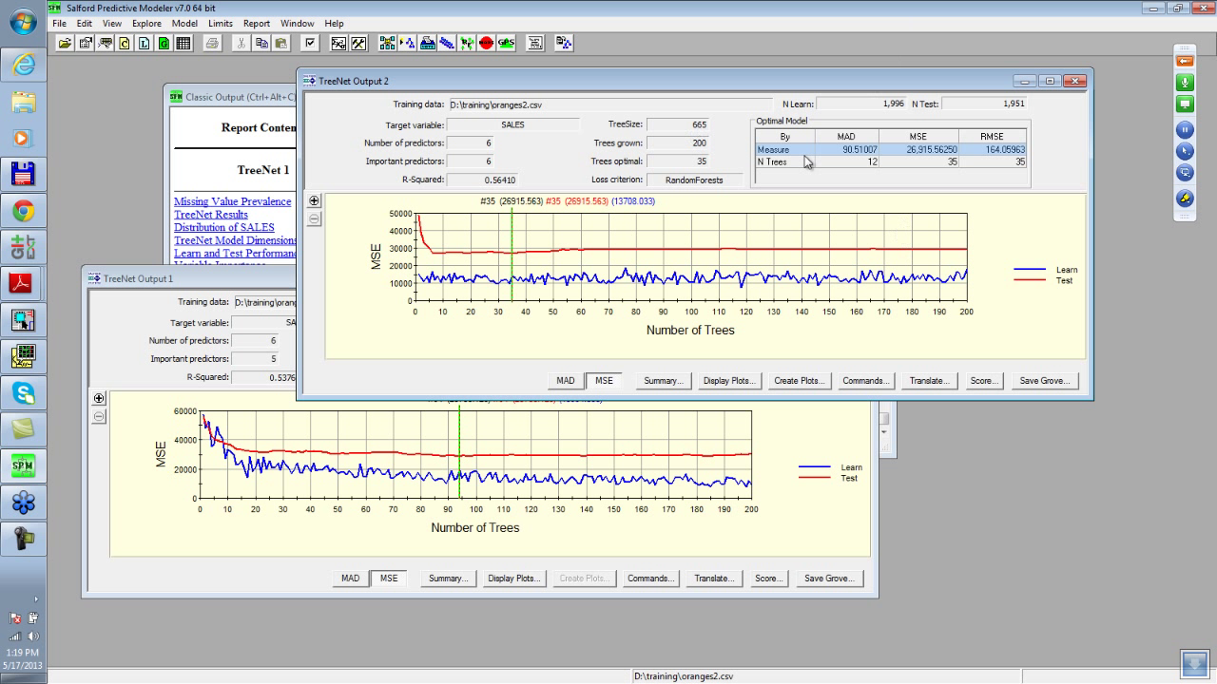
left_click(663, 381)
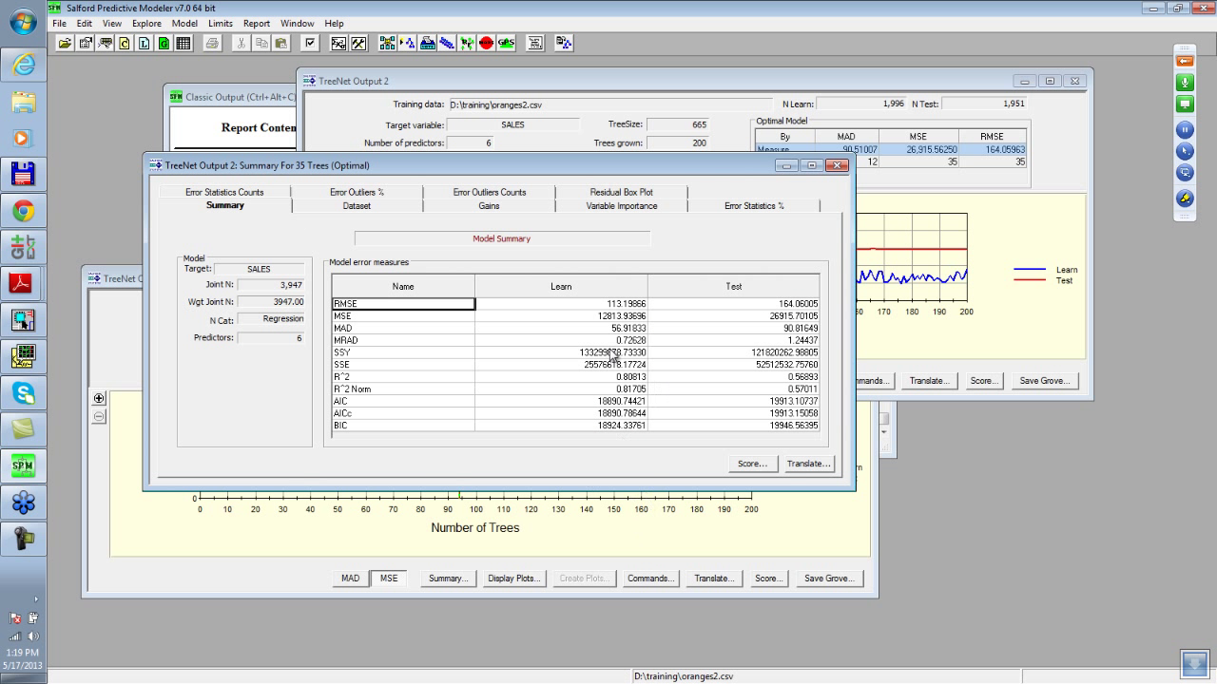
left_click(615, 209)
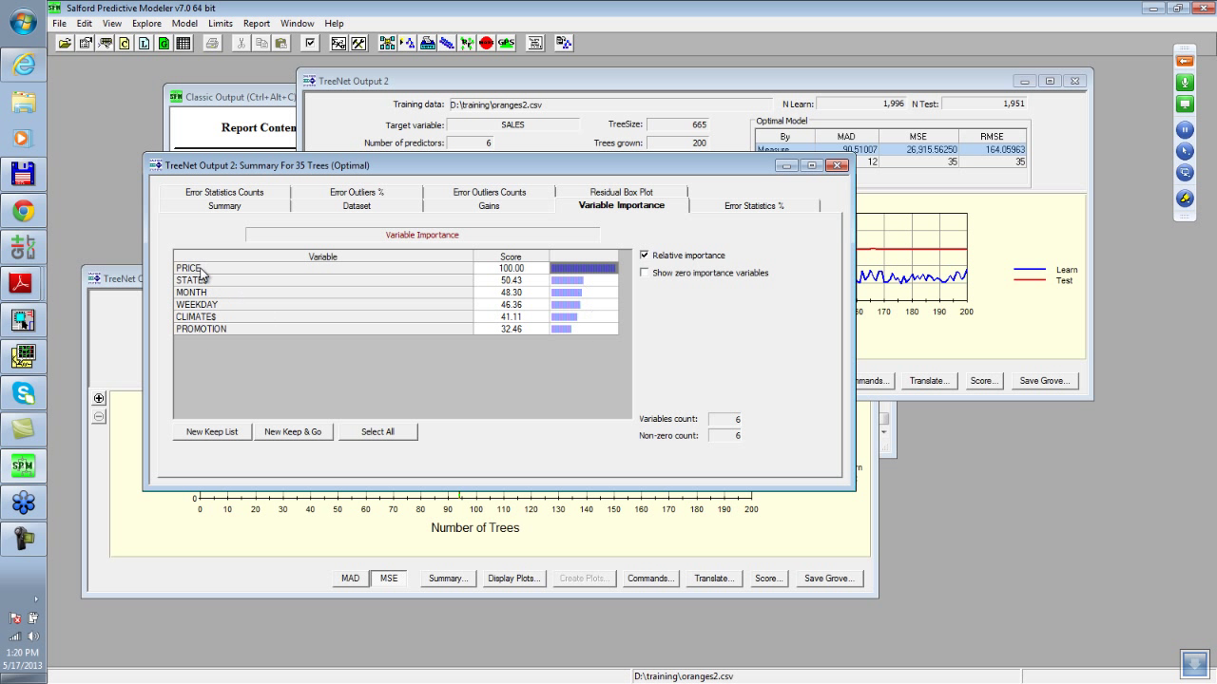
left_click_drag(321, 169, 275, 138)
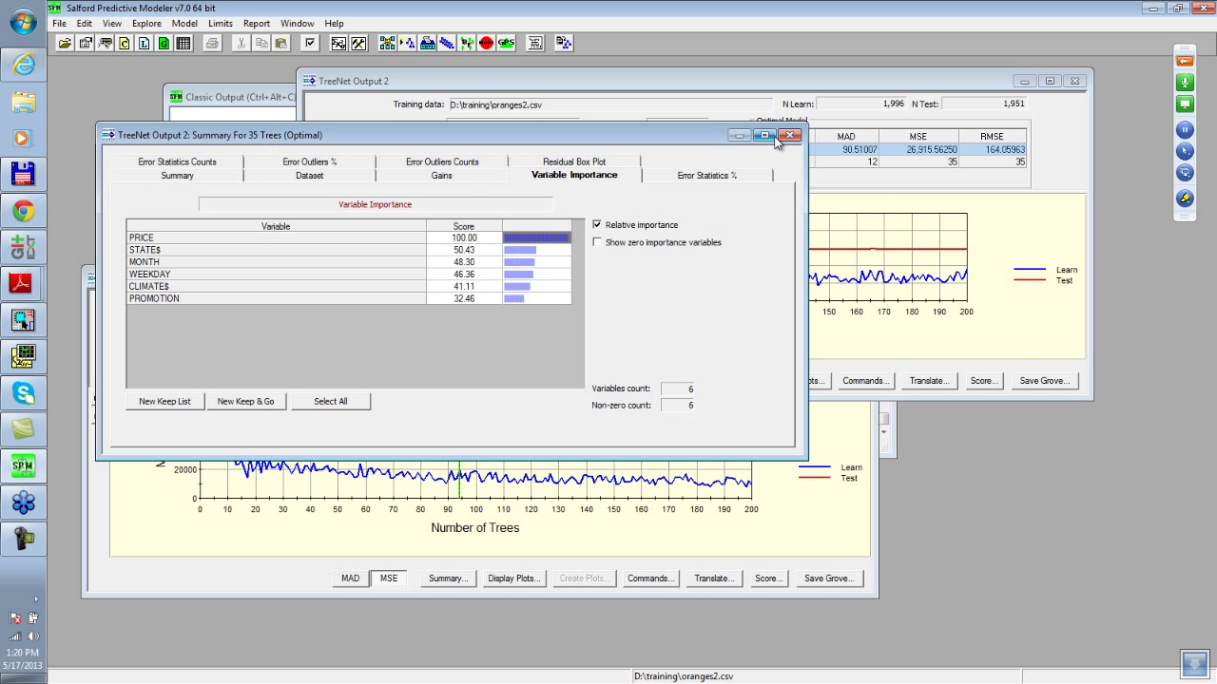
left_click(790, 137)
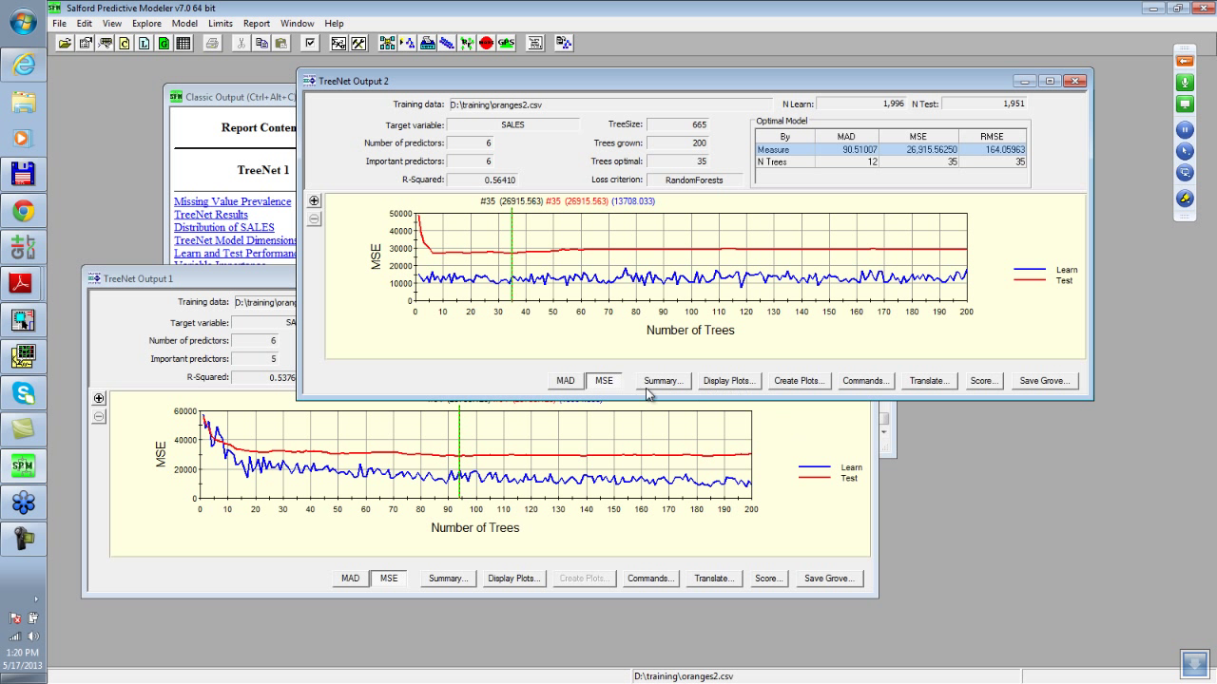
left_click(727, 381)
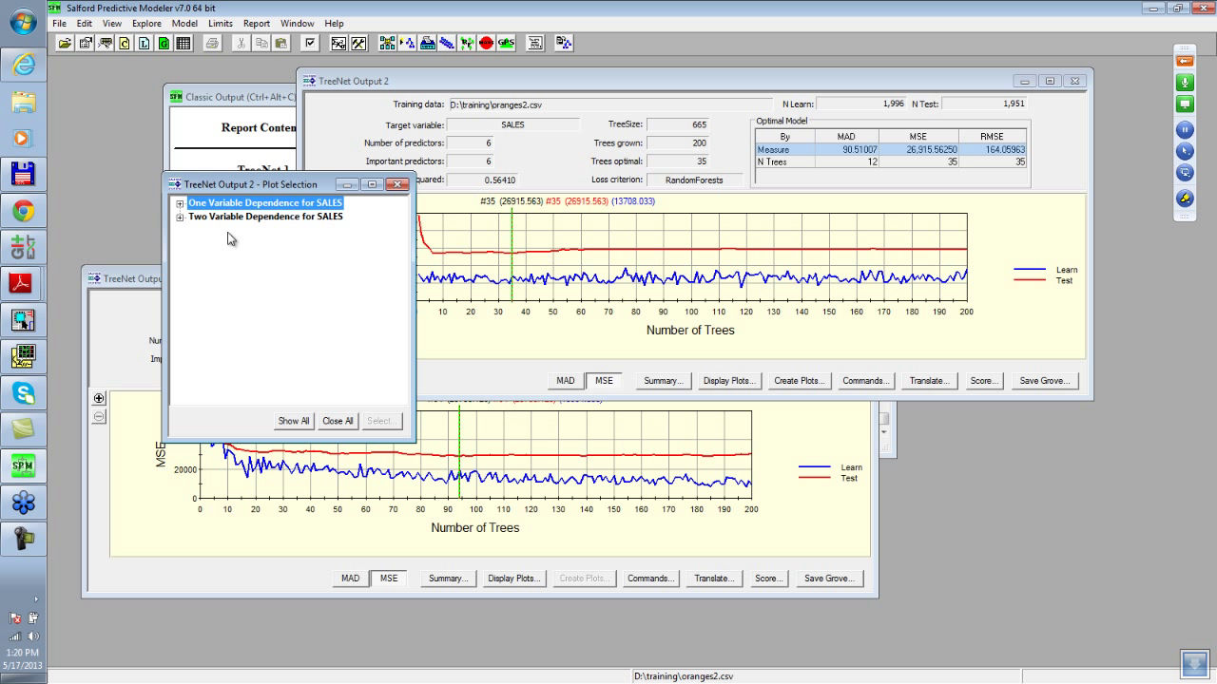
- List SALES one-variable dependence plots for Trees = 12, move the list up-left, and open PRICE
left_click(181, 205)
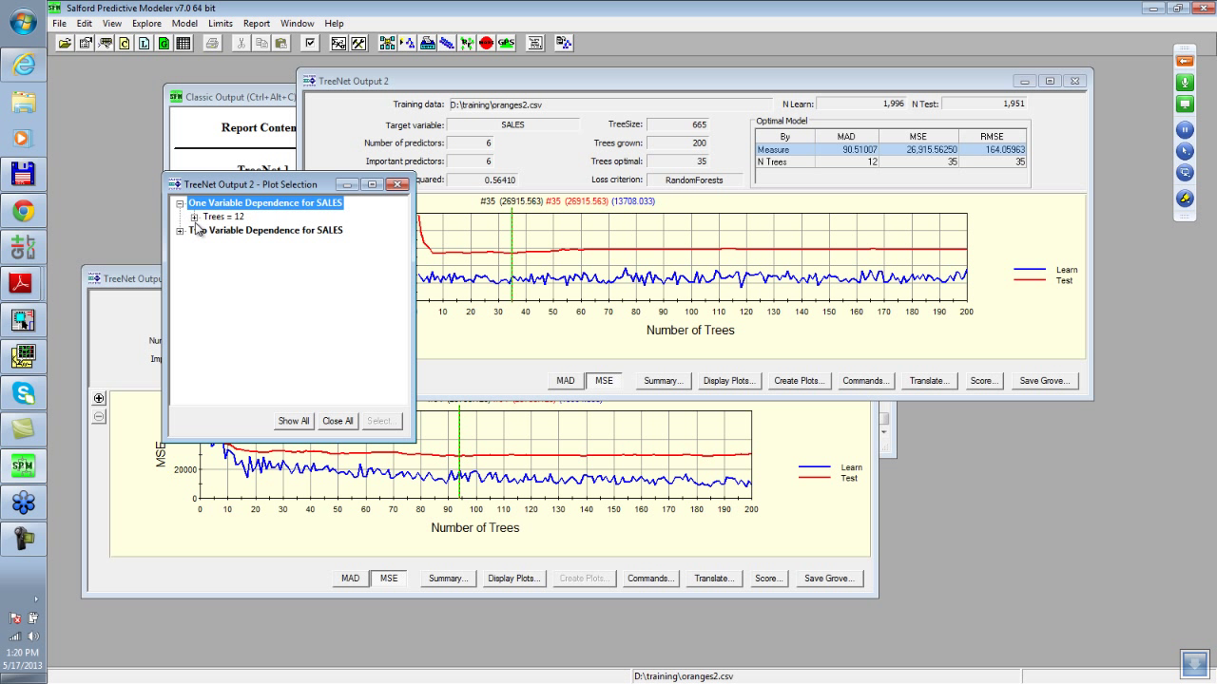
left_click(195, 217)
left_click_drag(273, 193, 202, 92)
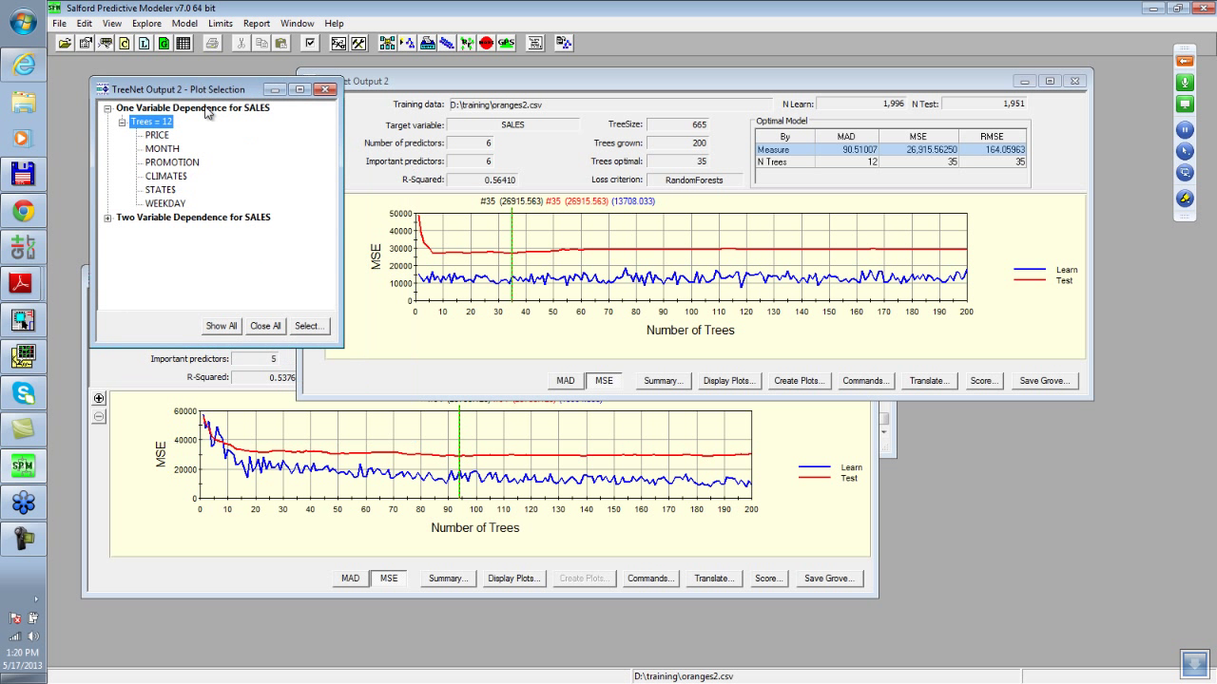
double_click(158, 136)
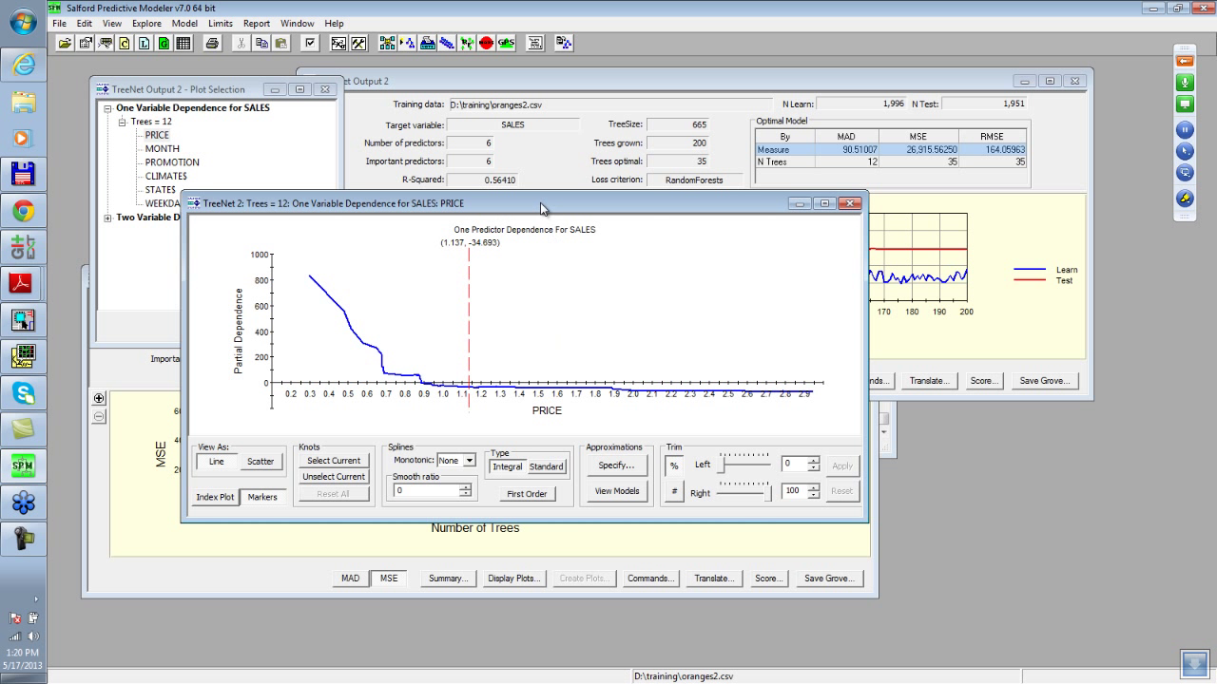
- Reposition the PRICE dependence plot window higher and to the right
left_click_drag(542, 209, 750, 119)
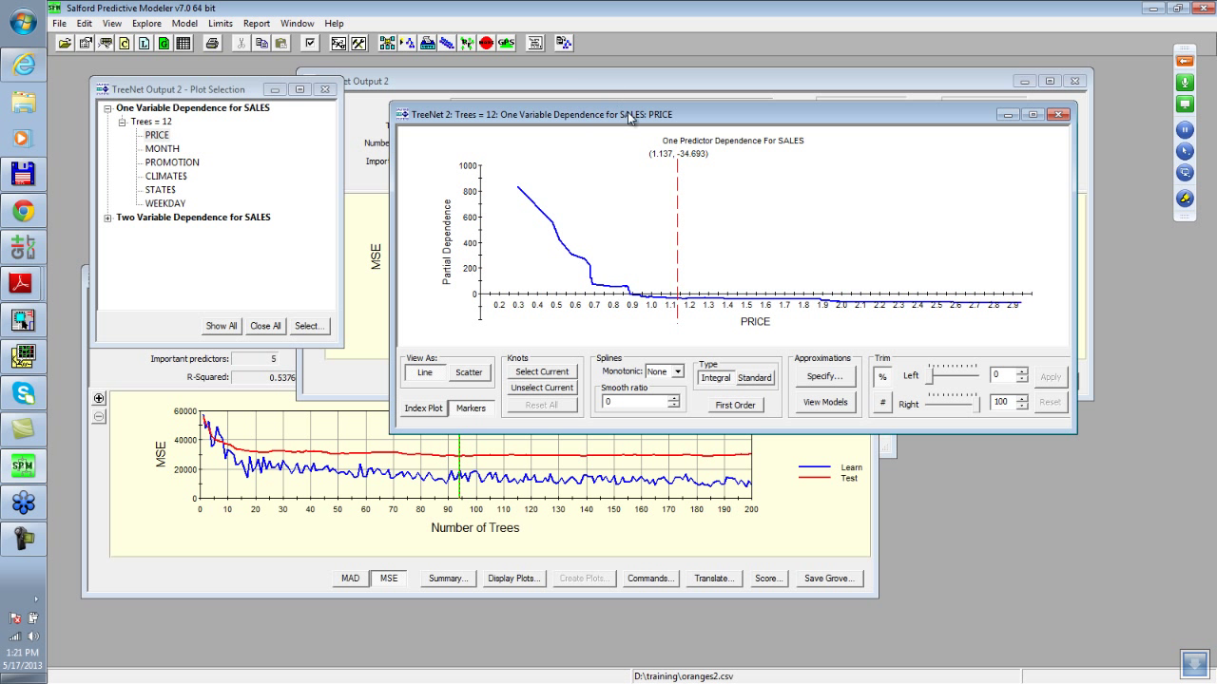
left_click_drag(637, 120, 638, 105)
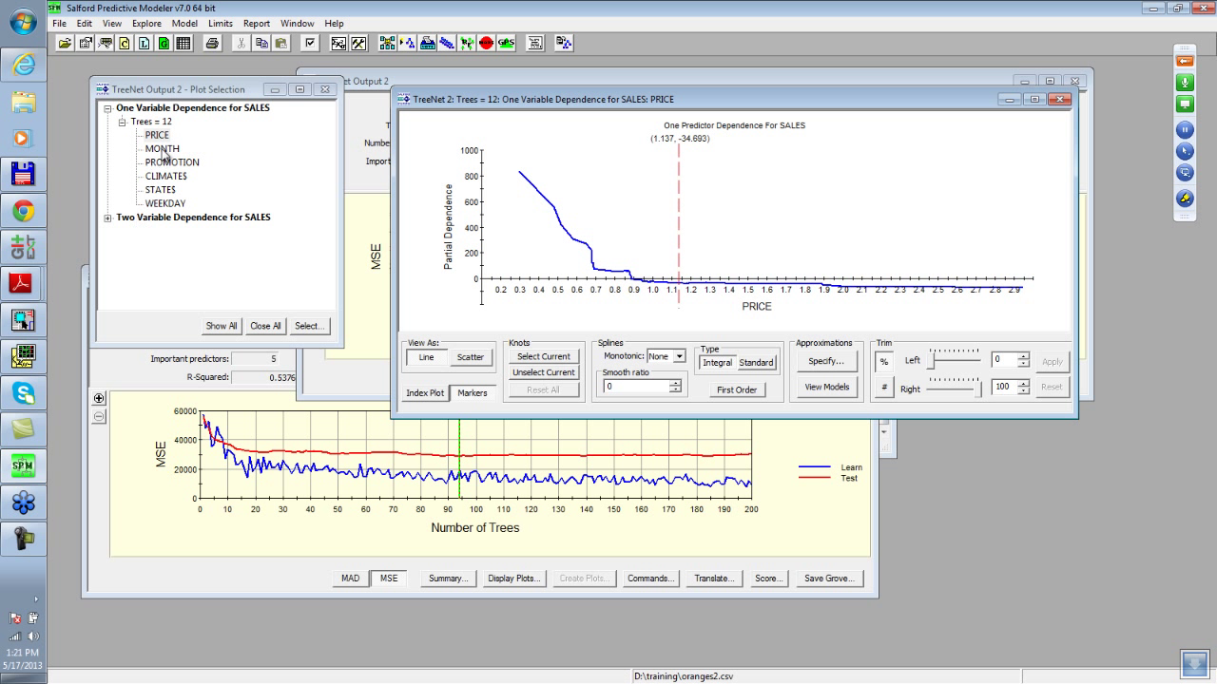
- View the MONTH dependence bar chart, peaking near 40 in month 1, then close it
double_click(162, 149)
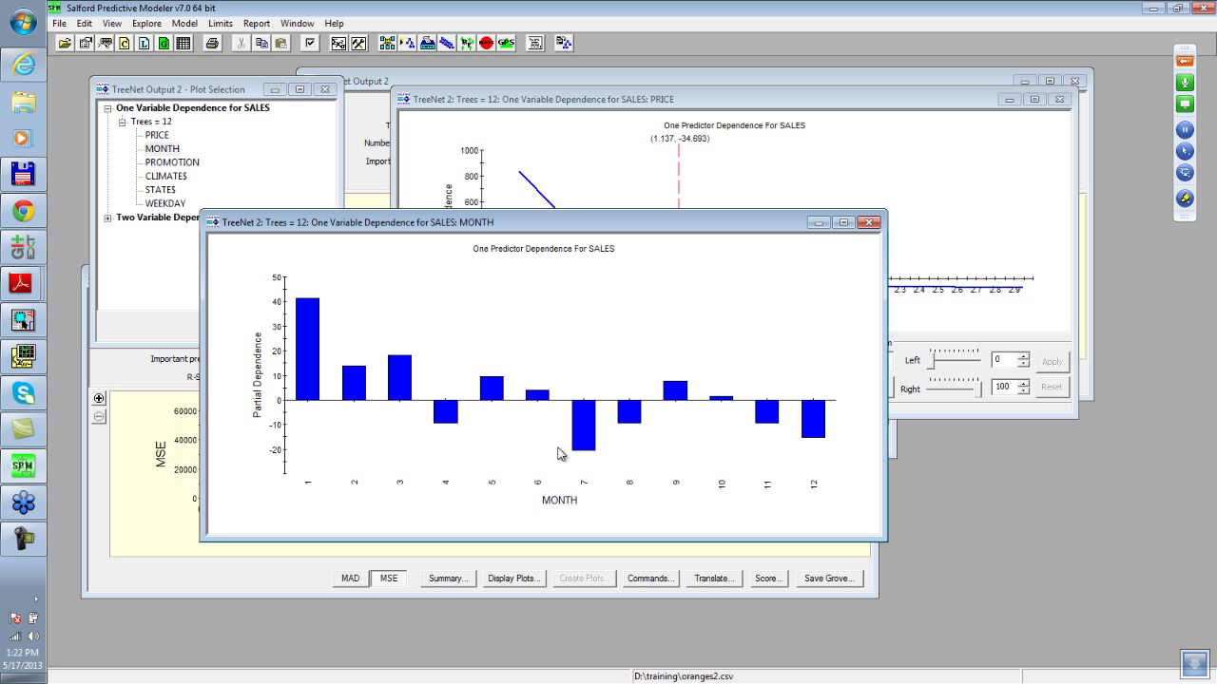
left_click(868, 224)
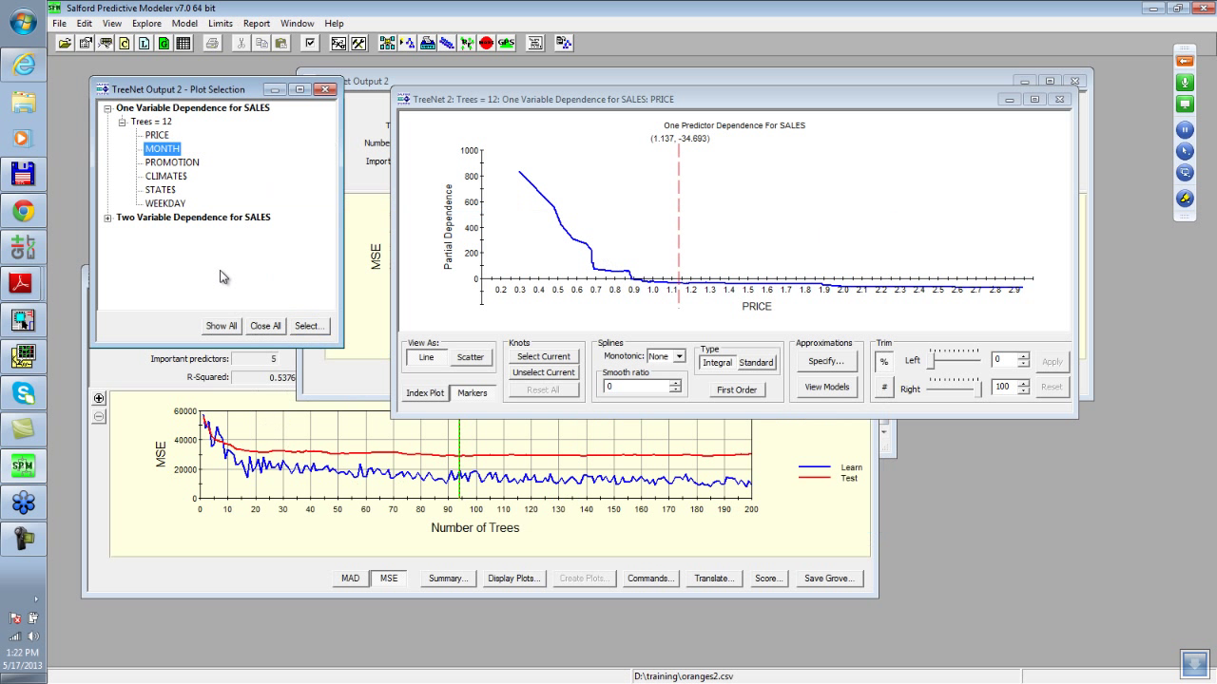
- View the PROMOTION dependence chart, then close it
double_click(163, 163)
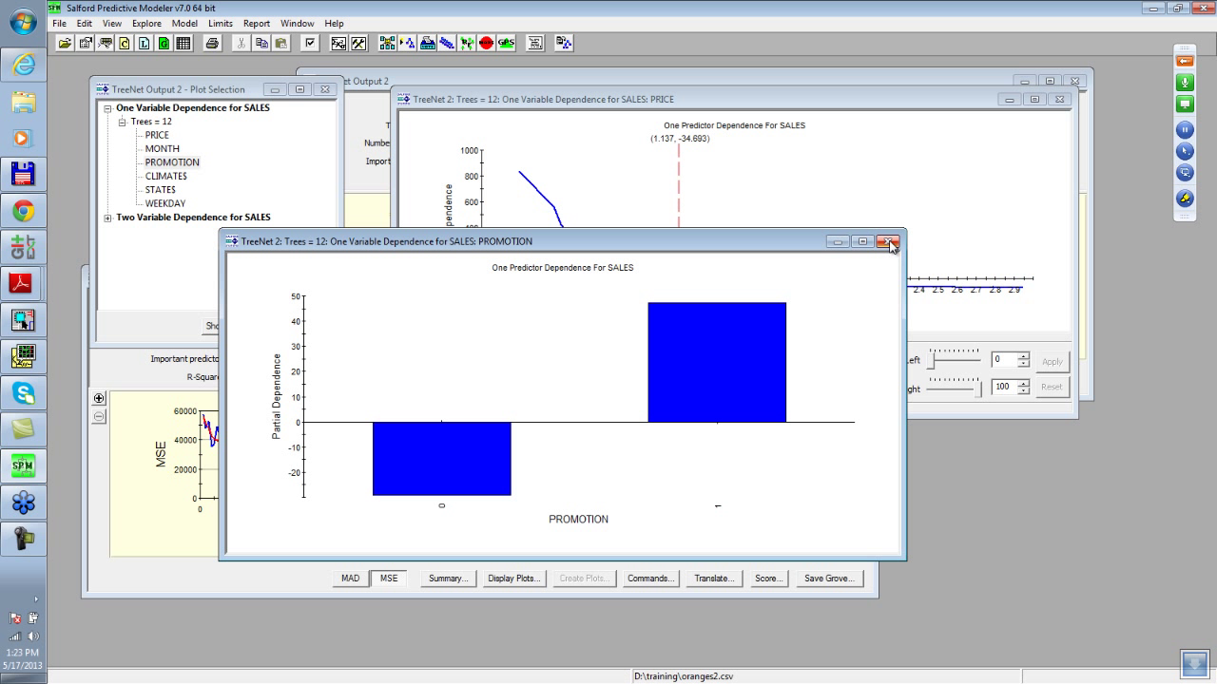
left_click(888, 242)
- Review the CLIMATE$ dependence chart, close it, and open the STATE$ chart
double_click(166, 177)
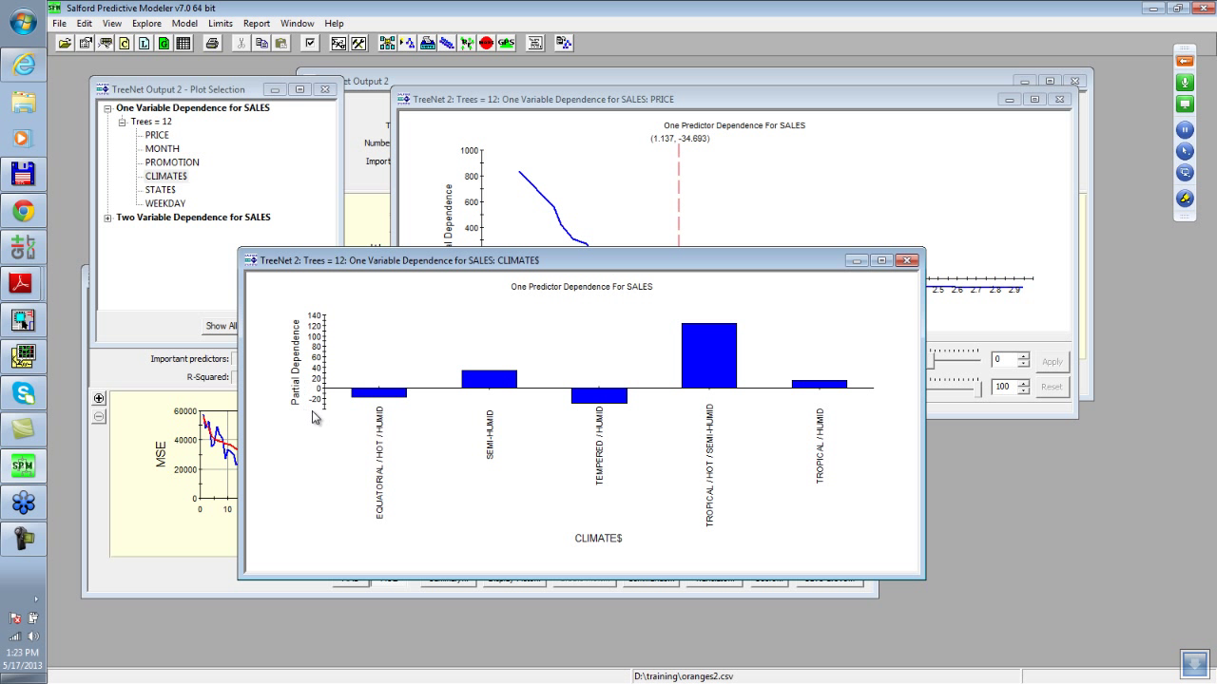
left_click(907, 260)
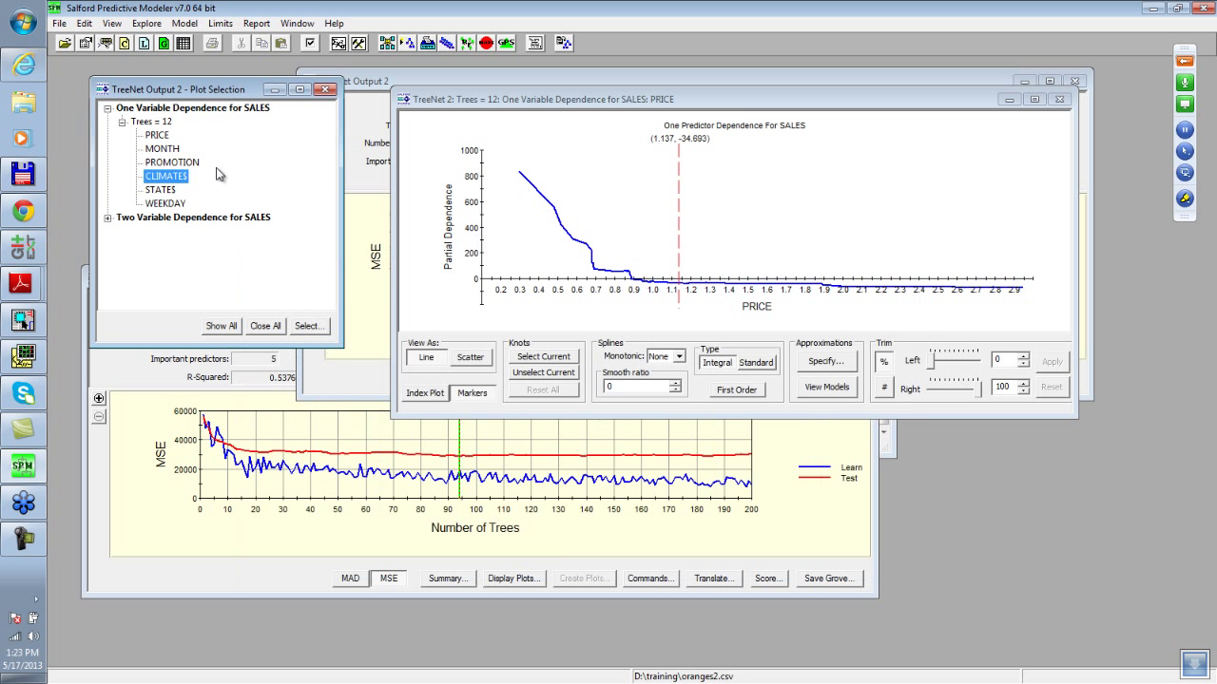
double_click(162, 190)
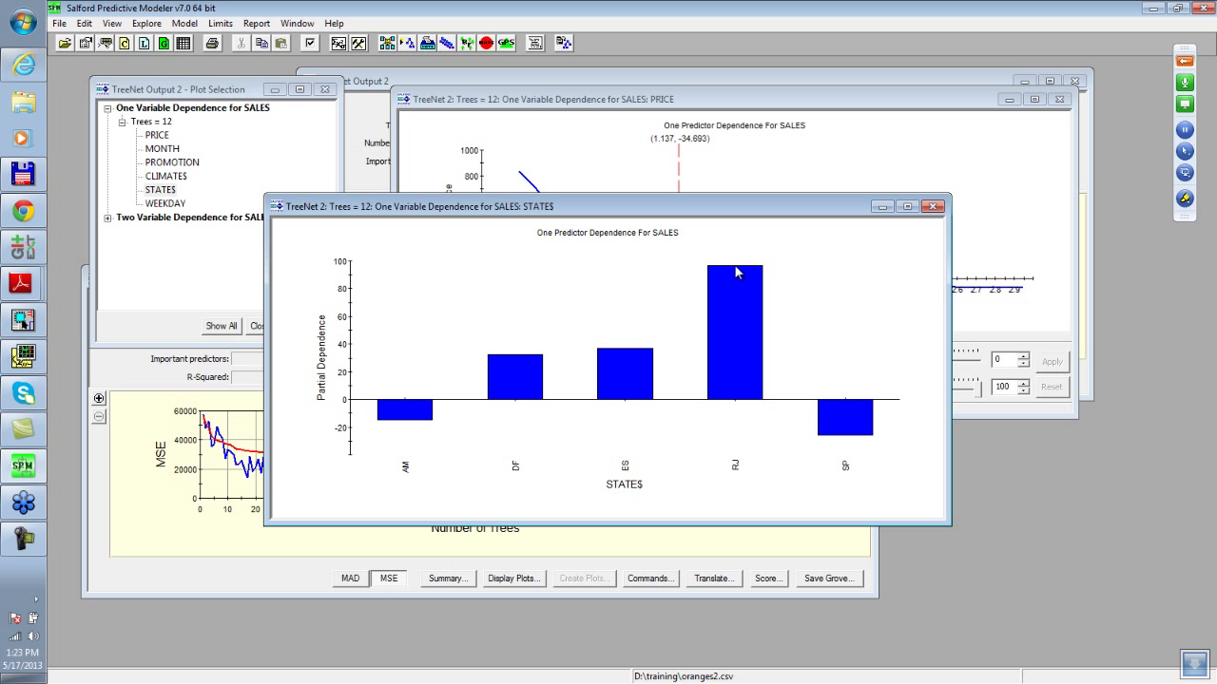
- Close the STATE$ chart, view and close the WEEKDAY chart, then close the PRICE plot
left_click(934, 206)
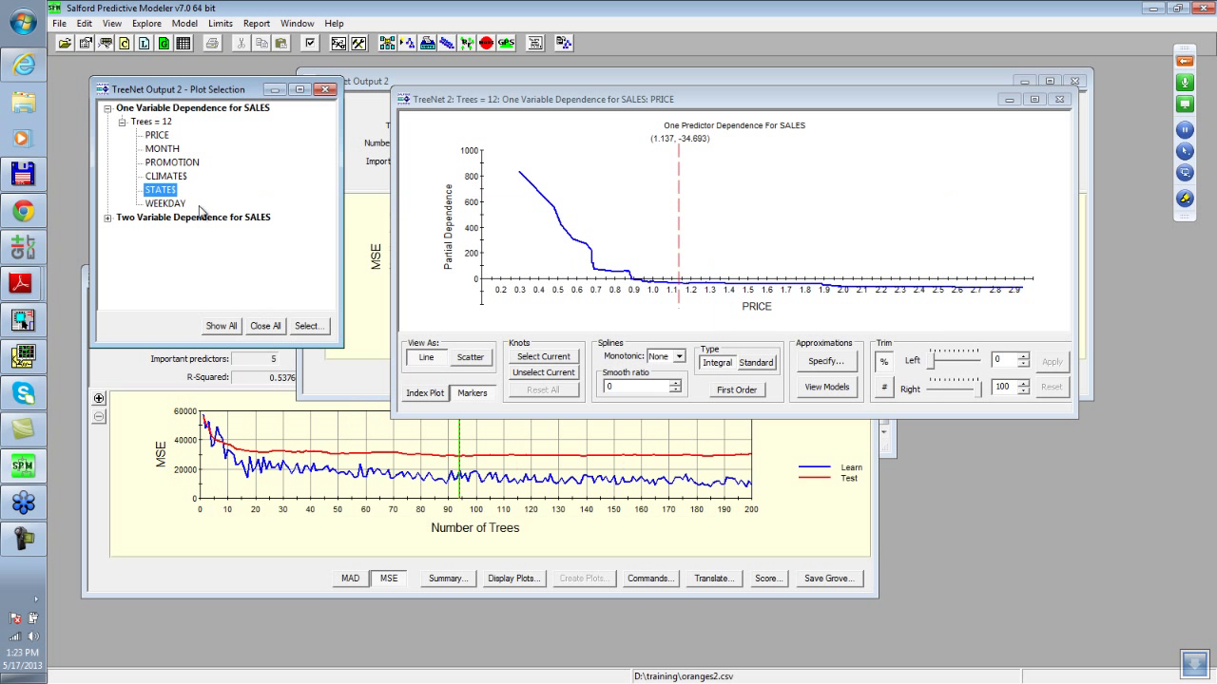
double_click(169, 203)
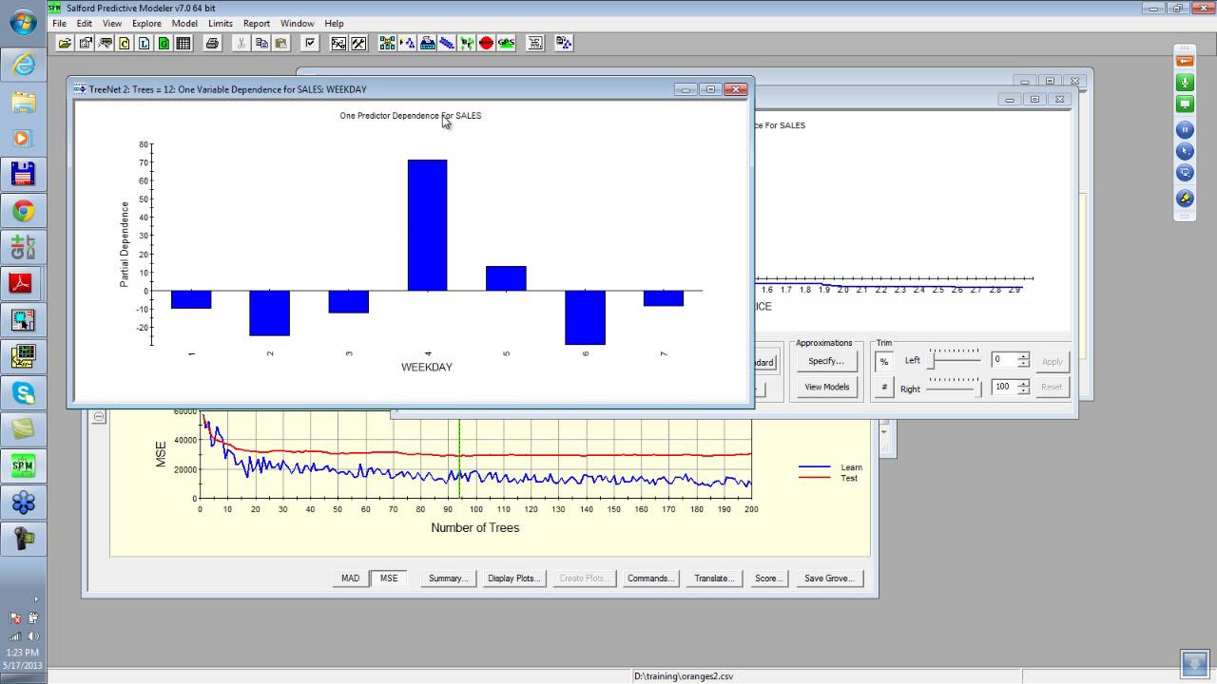
left_click_drag(447, 90, 628, 187)
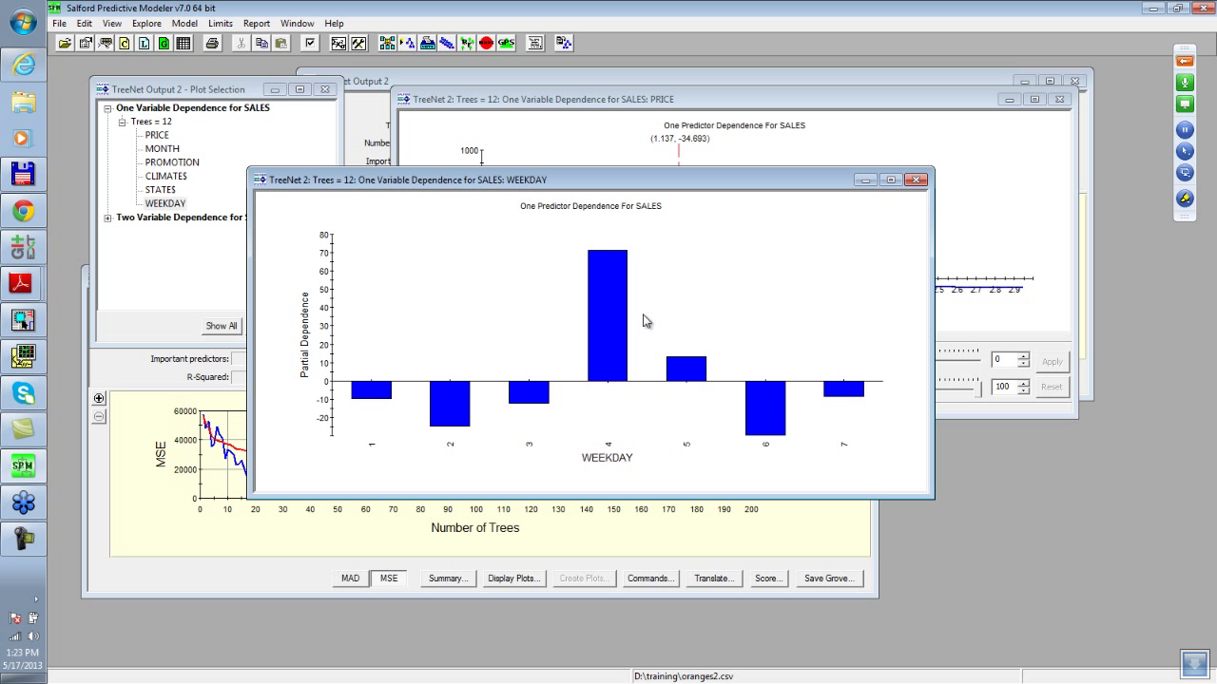
left_click(915, 179)
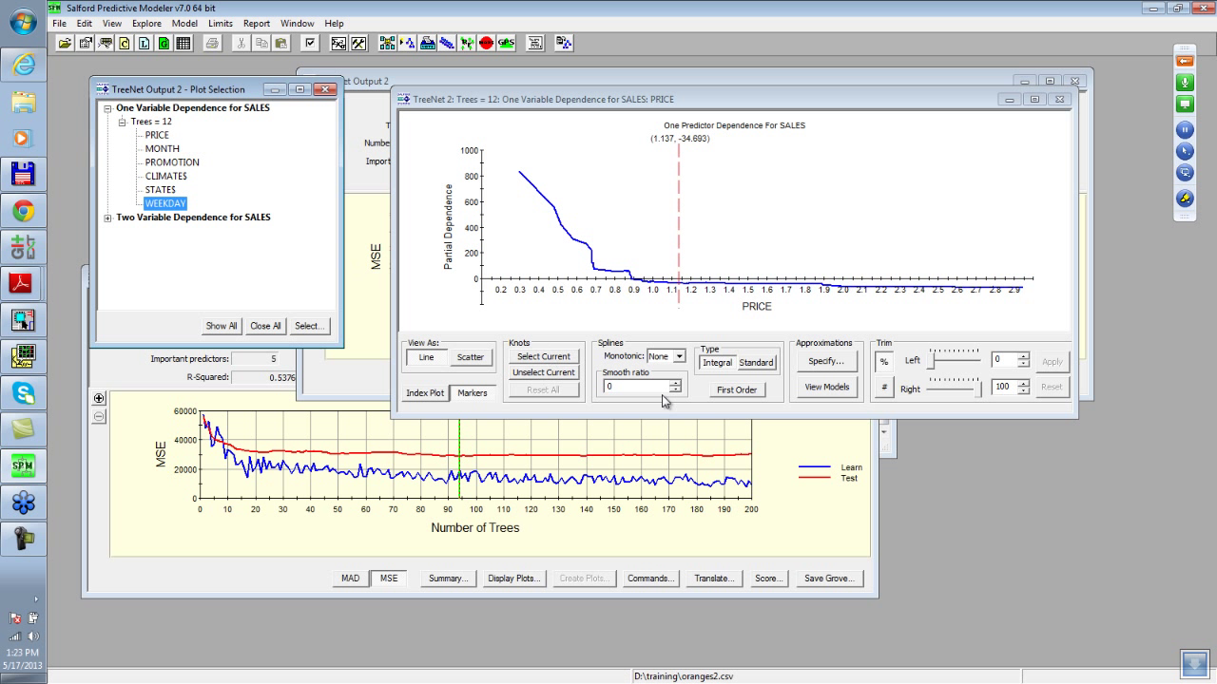
left_click_drag(638, 104, 625, 93)
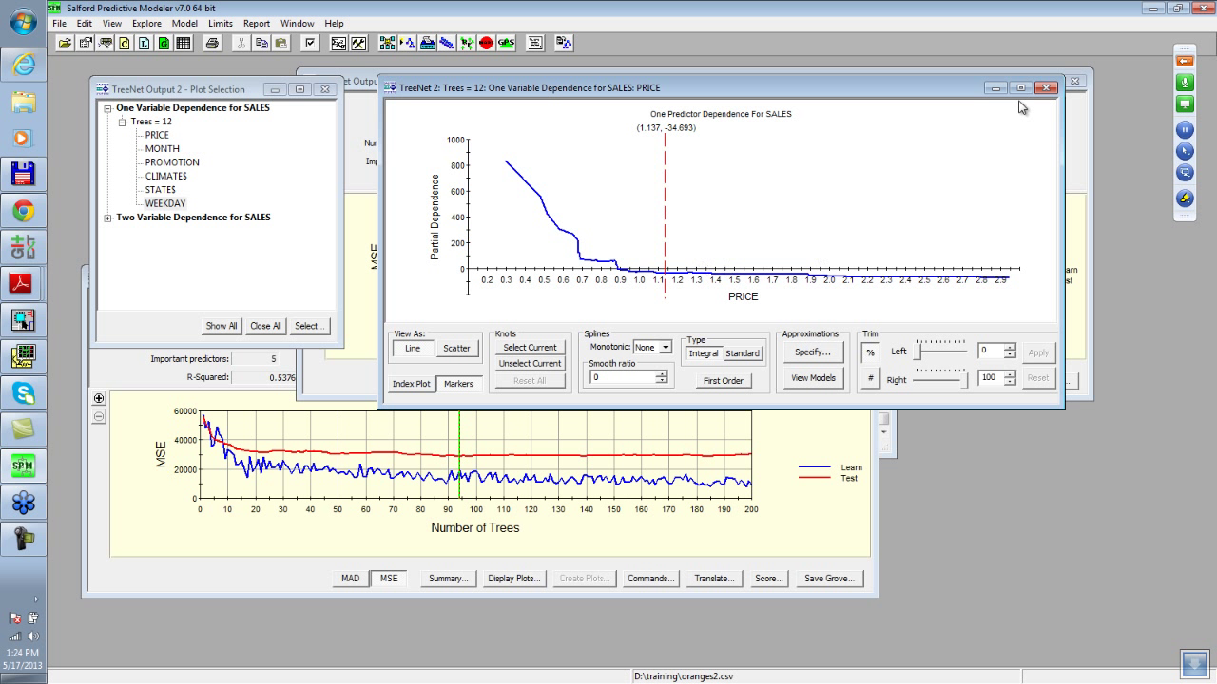
left_click(1049, 87)
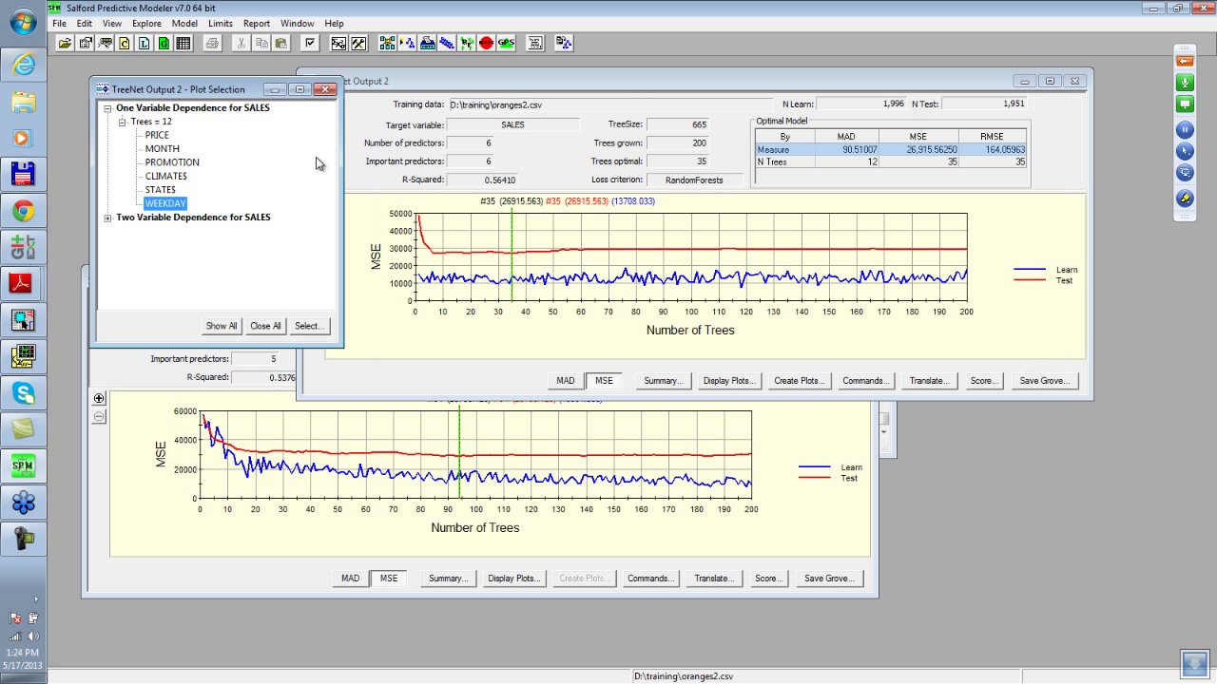
- Bring the TreeNet Output 2 results (35 optimal trees, test MSE 26,915.56) to the front
left_click(496, 91)
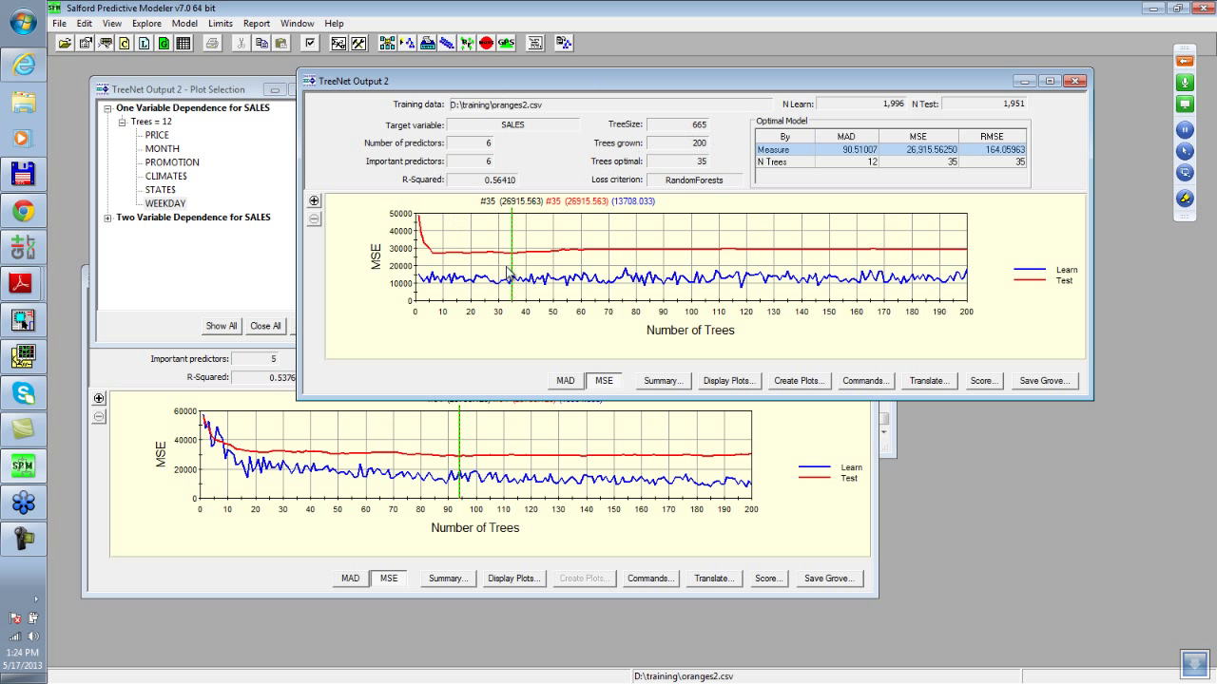